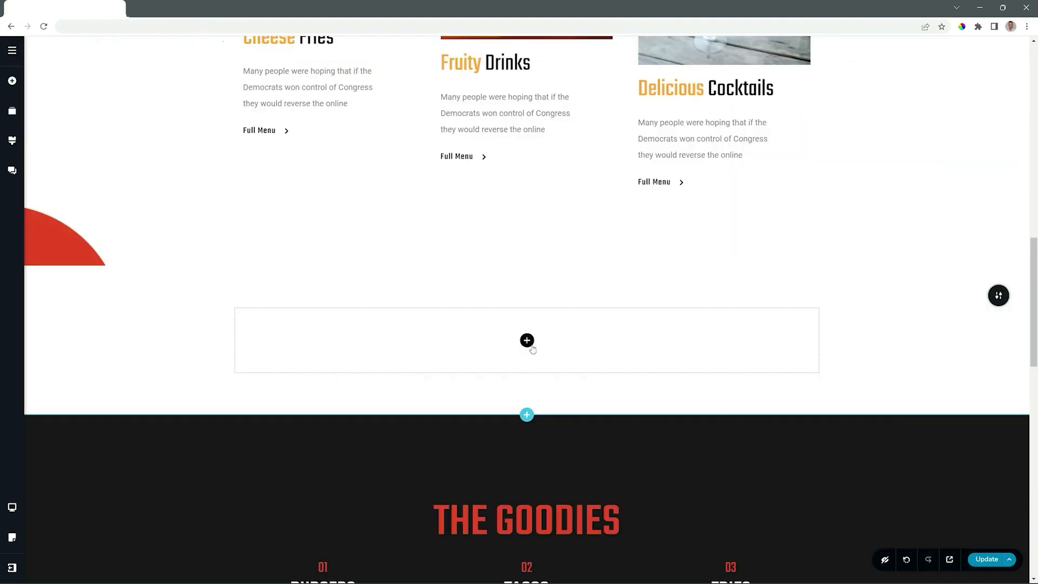
Insert a Gallery element into the empty container above the THE GOODIES section
left_click(527, 341)
scroll(144, 273, "down", 10)
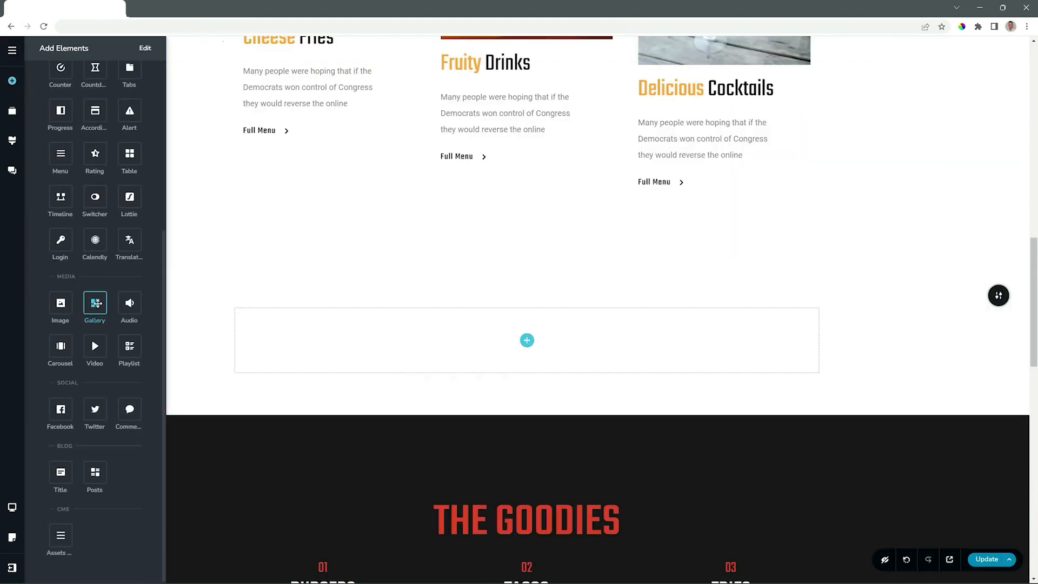
left_click_drag(95, 303, 529, 355)
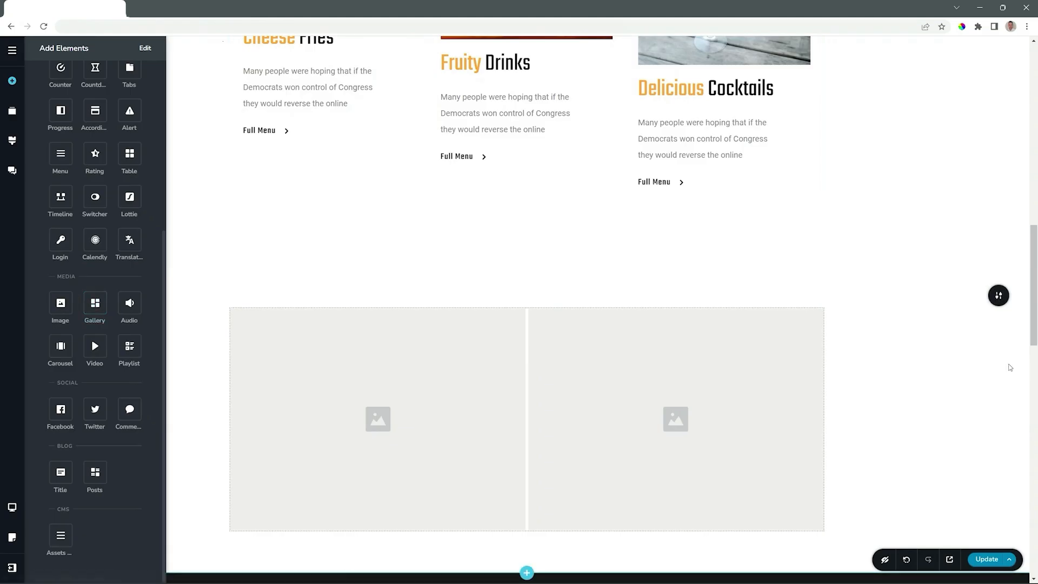
Upload the image Carousel 01 into the gallery's first placeholder
scroll(908, 348, "down", 3)
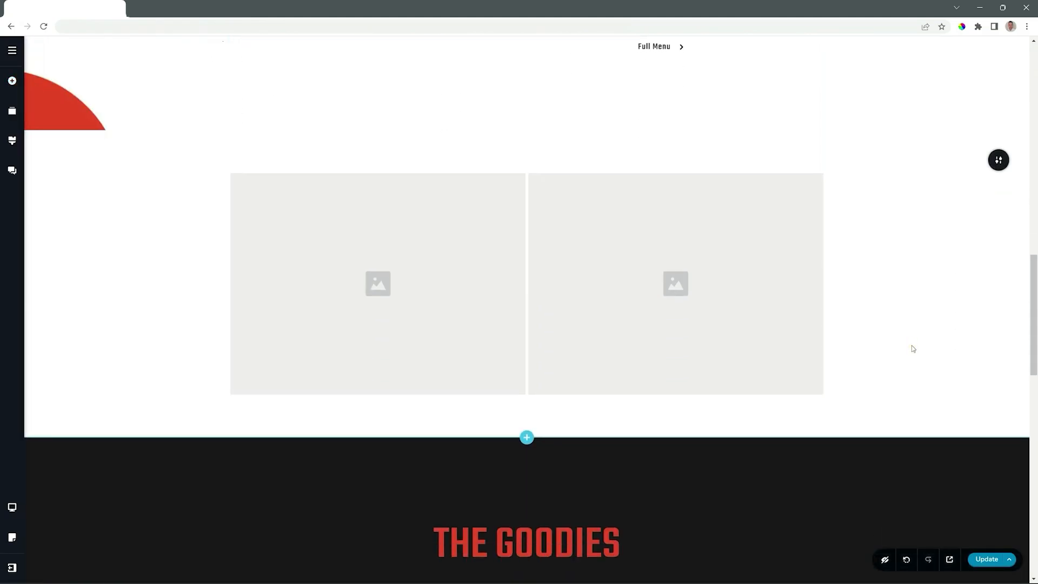
left_click(400, 272)
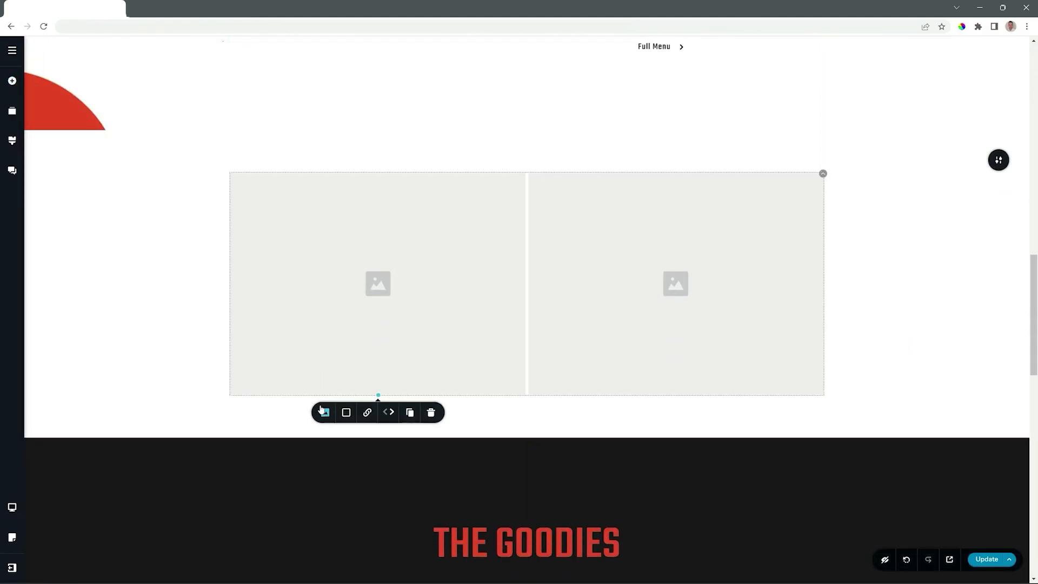
left_click(325, 413)
left_click(327, 476)
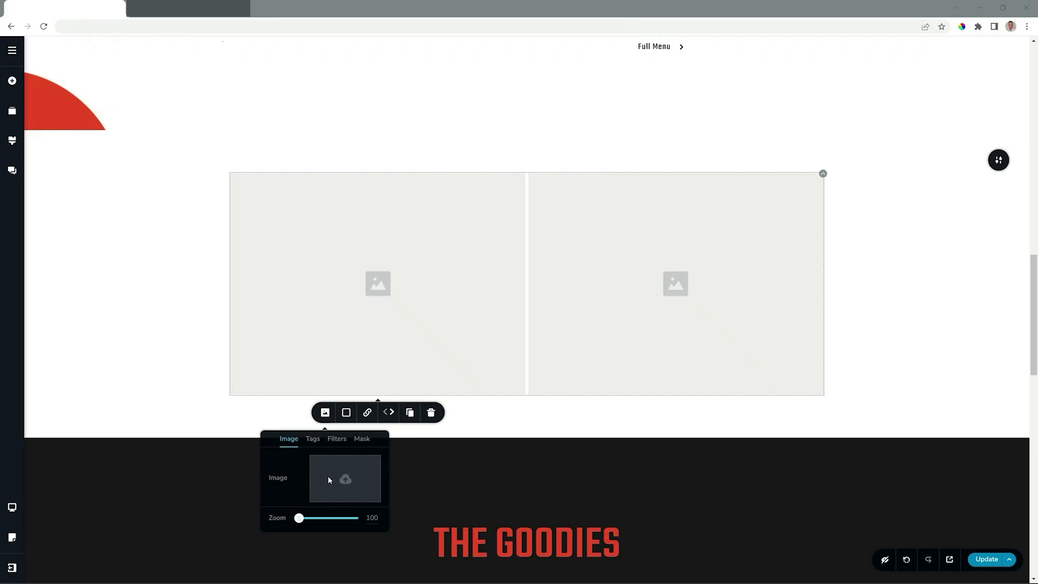
left_click(171, 160)
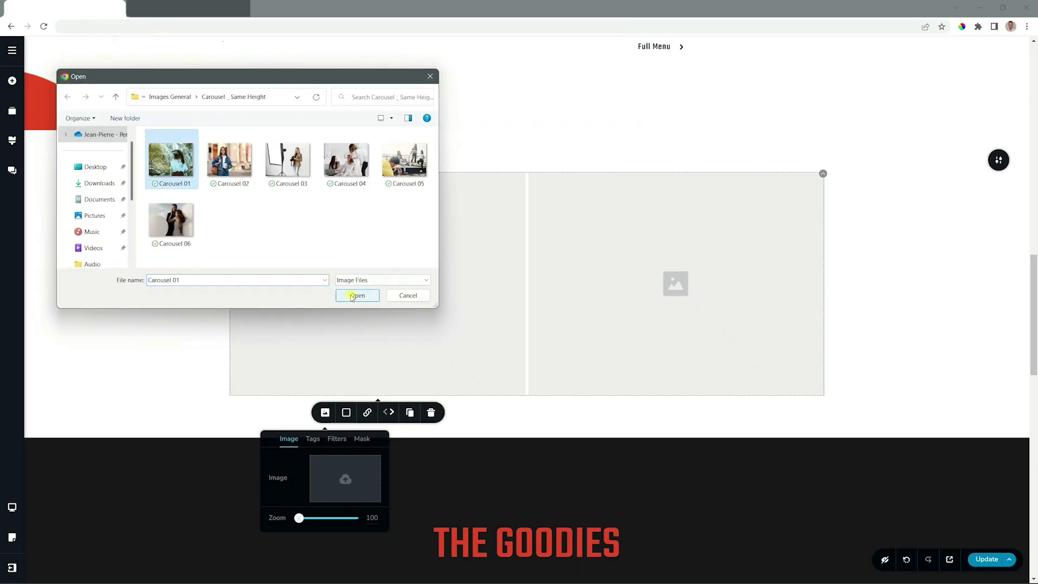
left_click(352, 296)
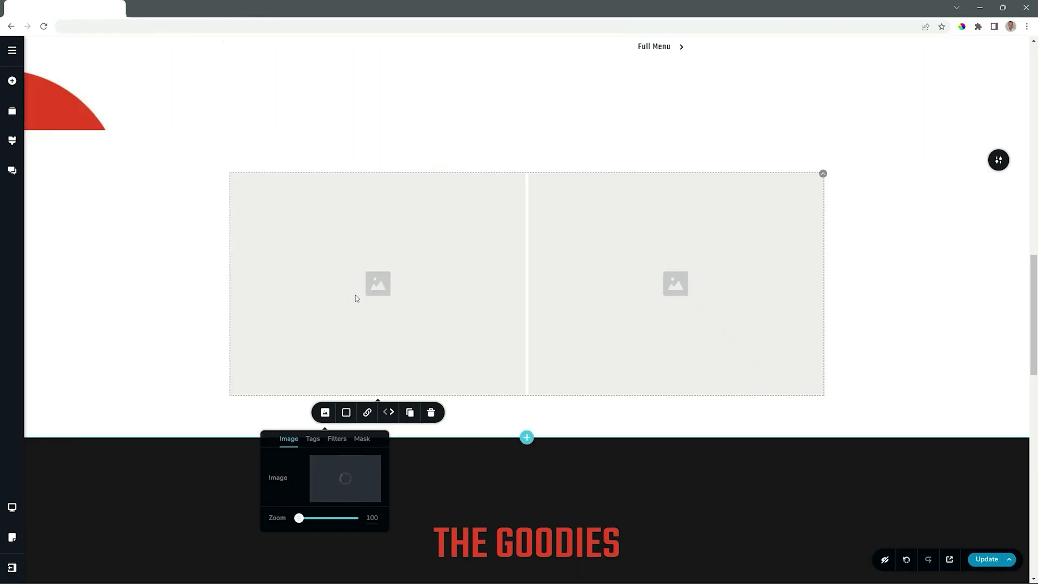
Upload the image Carousel 02 into the gallery's second placeholder
left_click(718, 296)
left_click(622, 413)
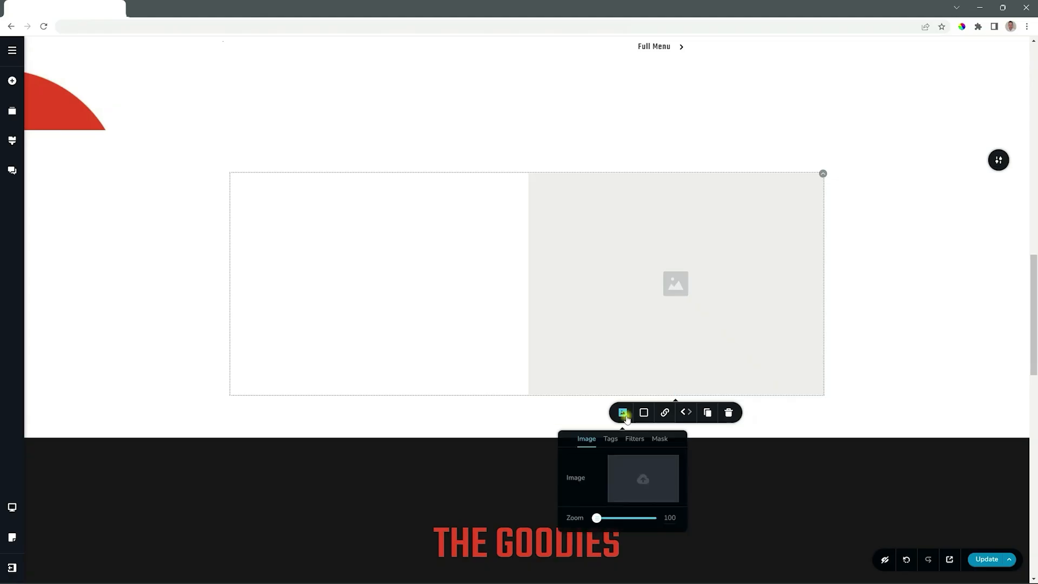
left_click(628, 464)
left_click(229, 160)
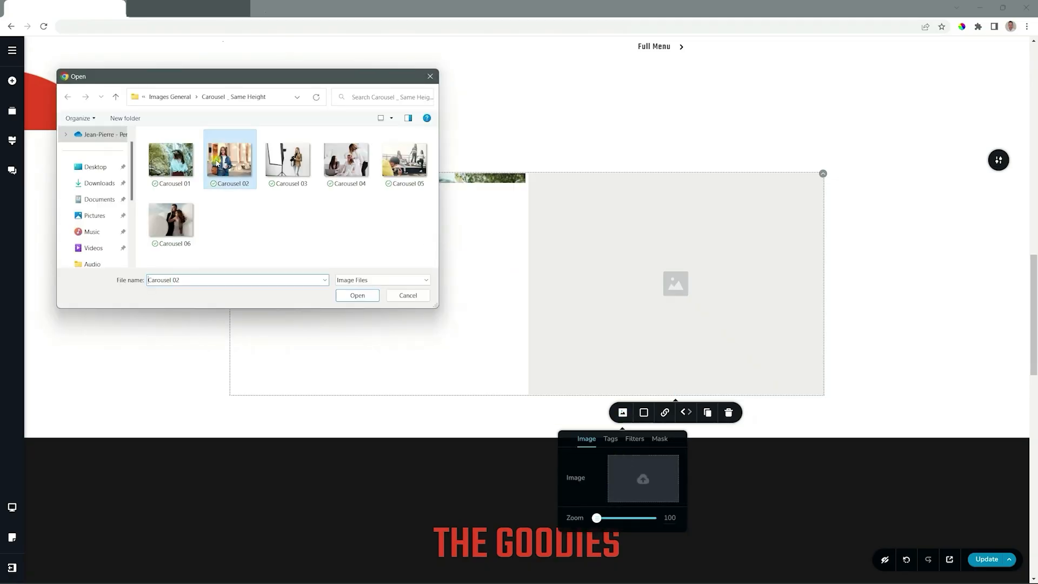
left_click(357, 296)
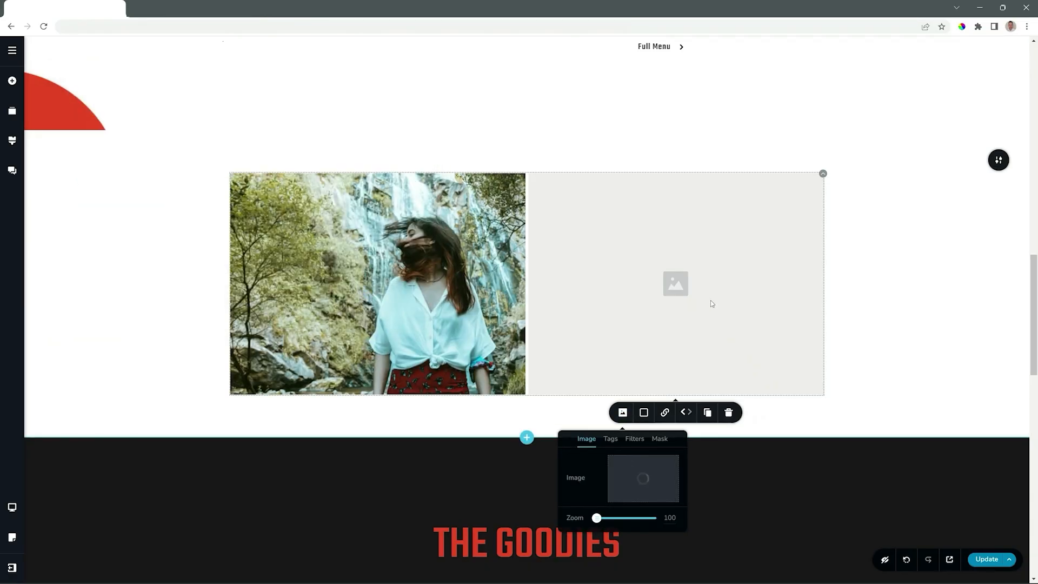
Duplicate the second gallery image and replace the picture in the copy with Carousel 03
left_click(707, 412)
scroll(712, 406, "down", 3)
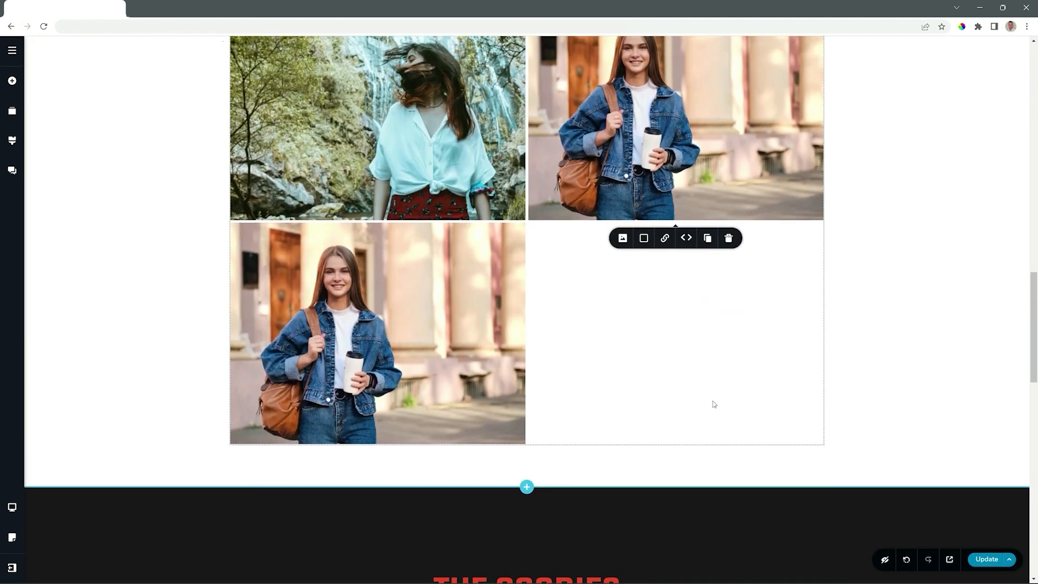
scroll(714, 404, "up", 1)
mouse_move(398, 352)
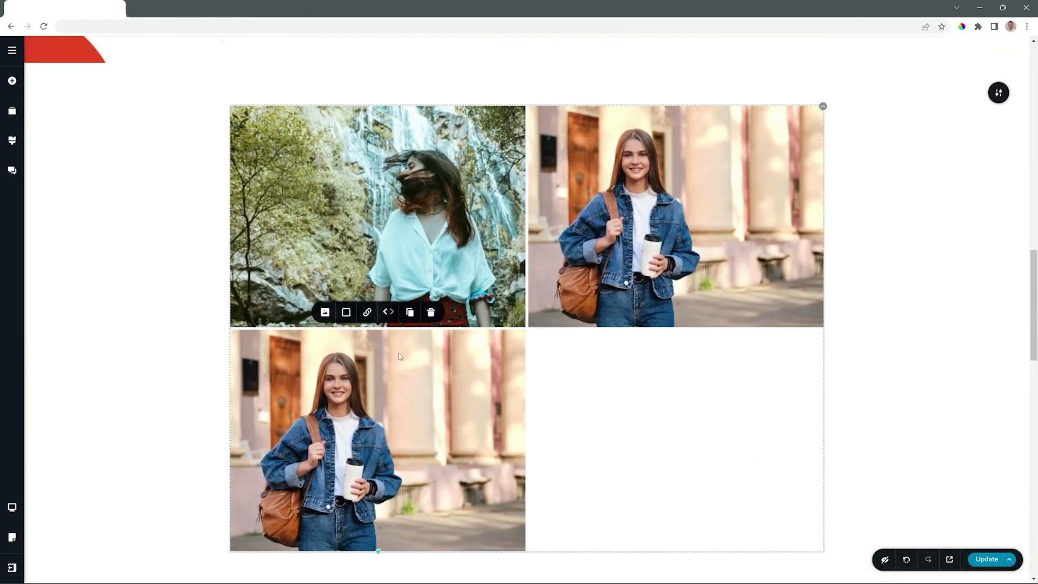
left_click(327, 315)
left_click(351, 241)
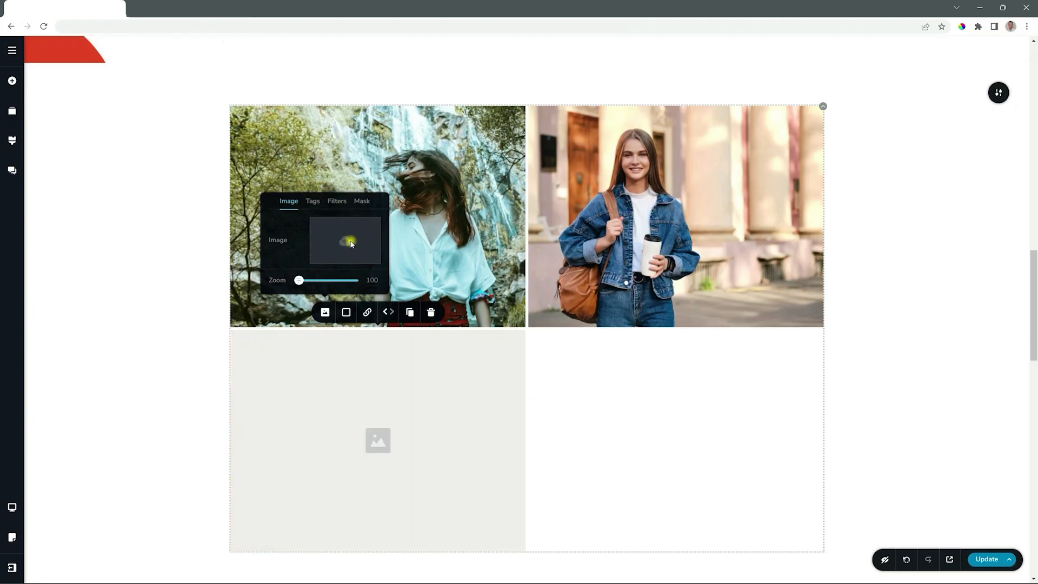
left_click(287, 160)
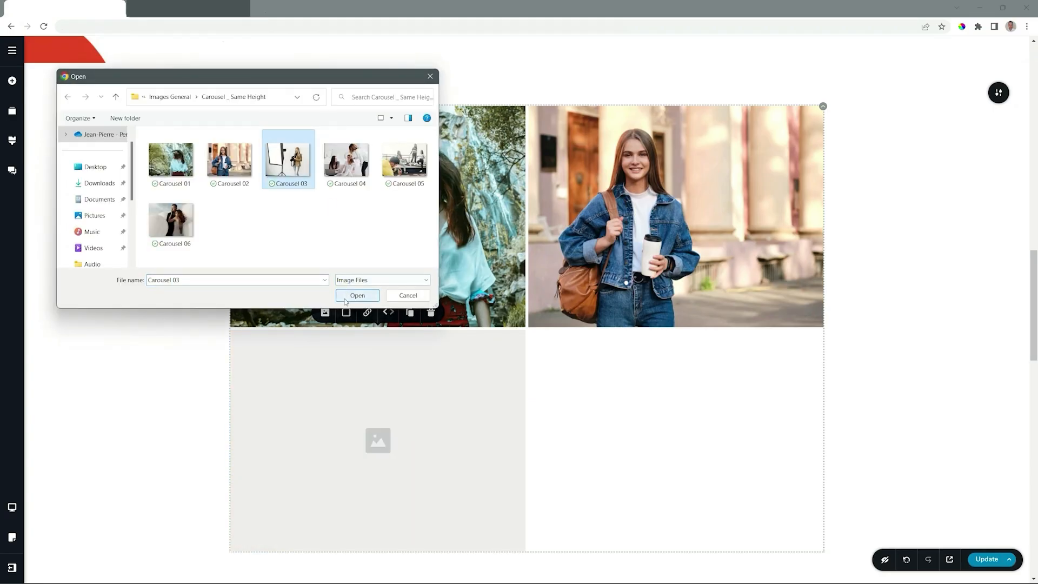
left_click(357, 296)
Duplicate the third gallery image and replace the picture in the new copy with Carousel 04
left_click(410, 313)
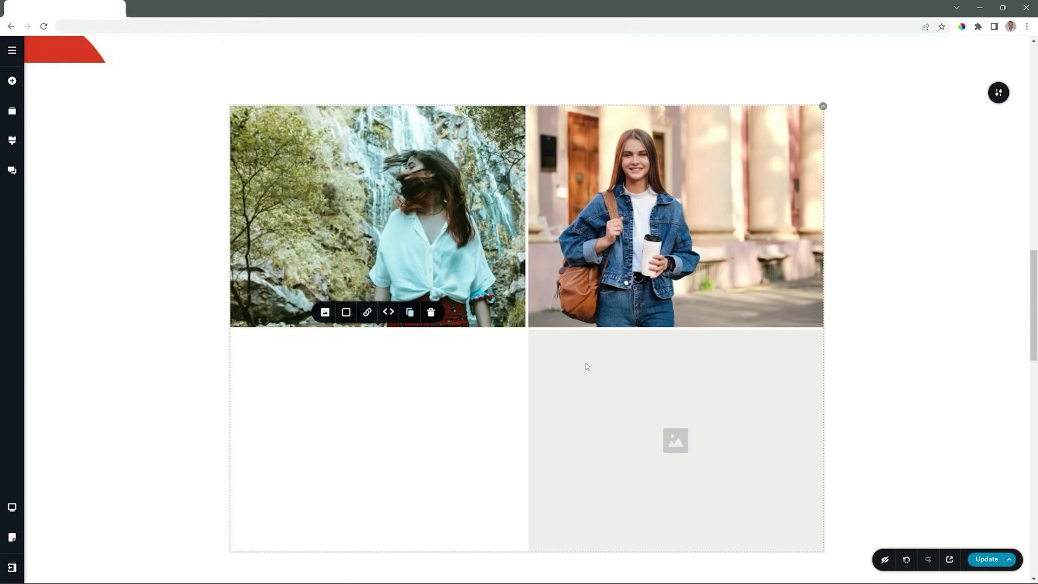
mouse_move(587, 364)
left_click(622, 312)
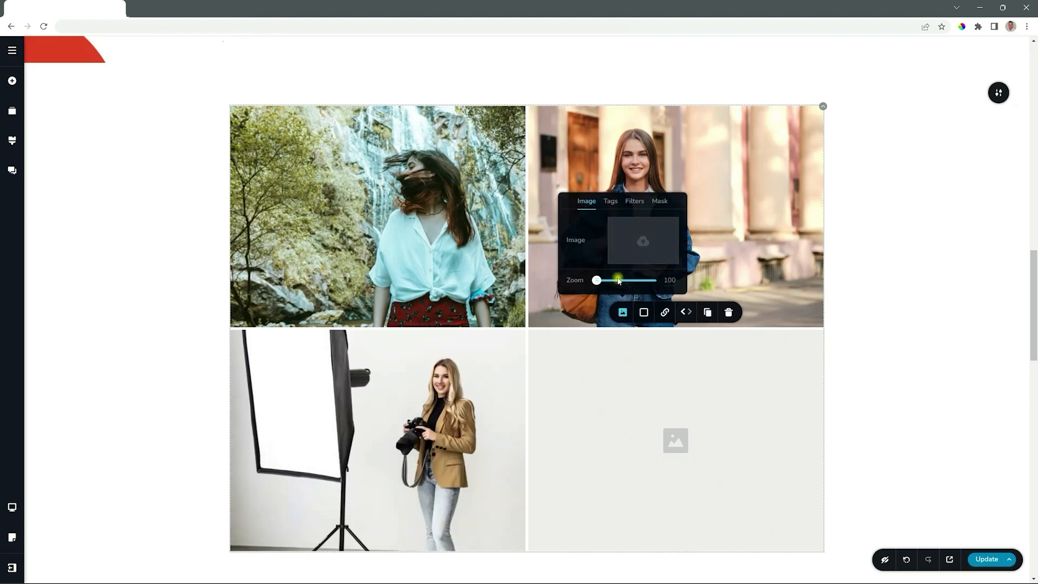
left_click(633, 241)
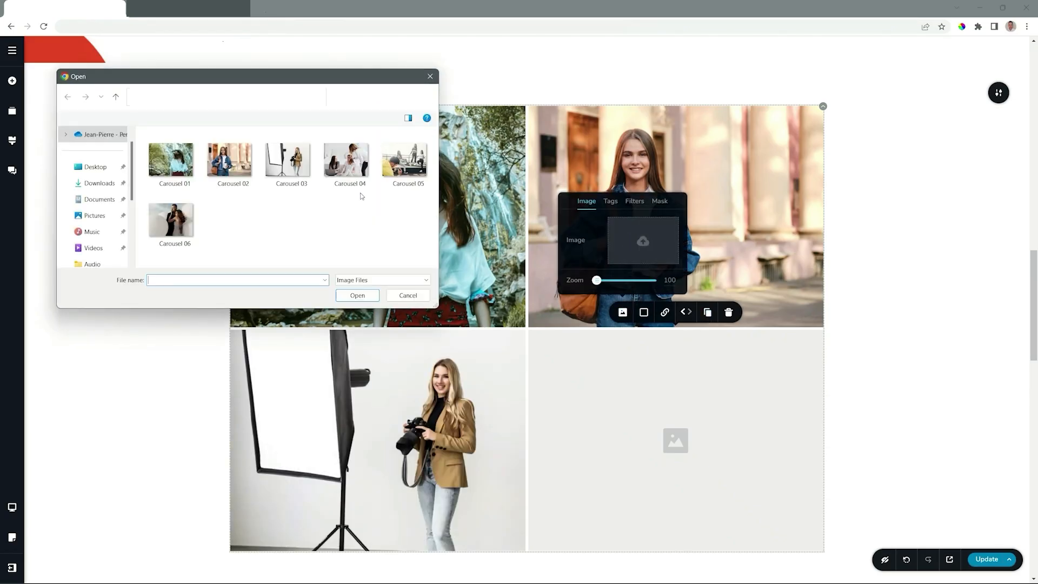
left_click(346, 159)
left_click(358, 296)
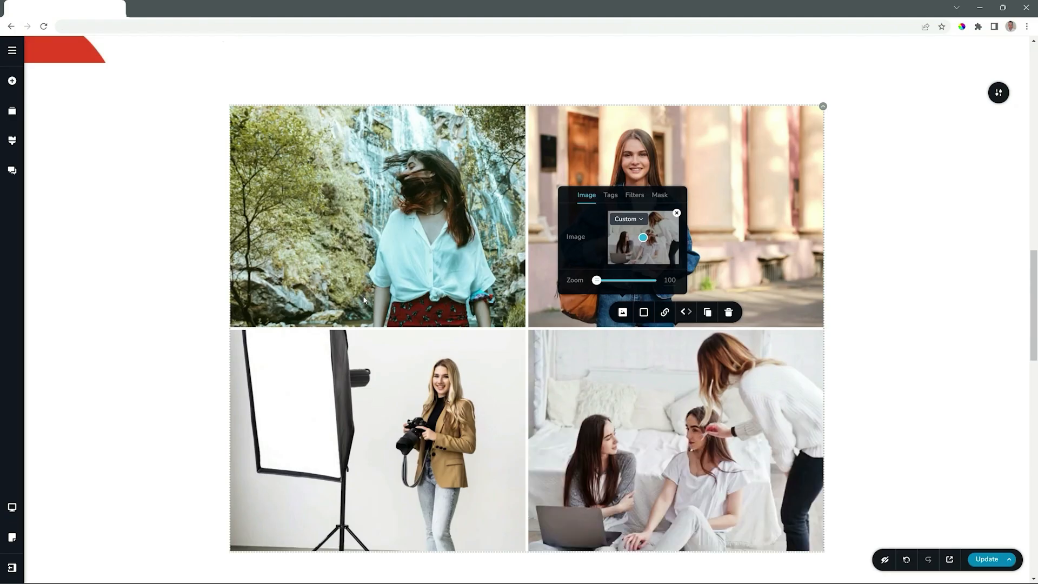
Shorten the waterfall image and the fourth image so both gallery columns end at the same height
left_click(314, 211)
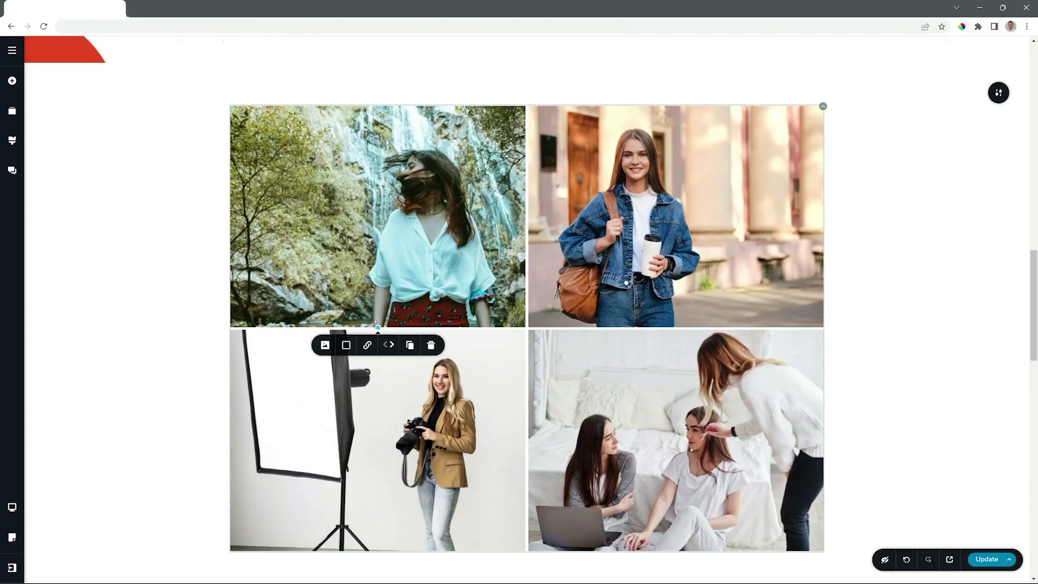
left_click_drag(376, 325, 378, 250)
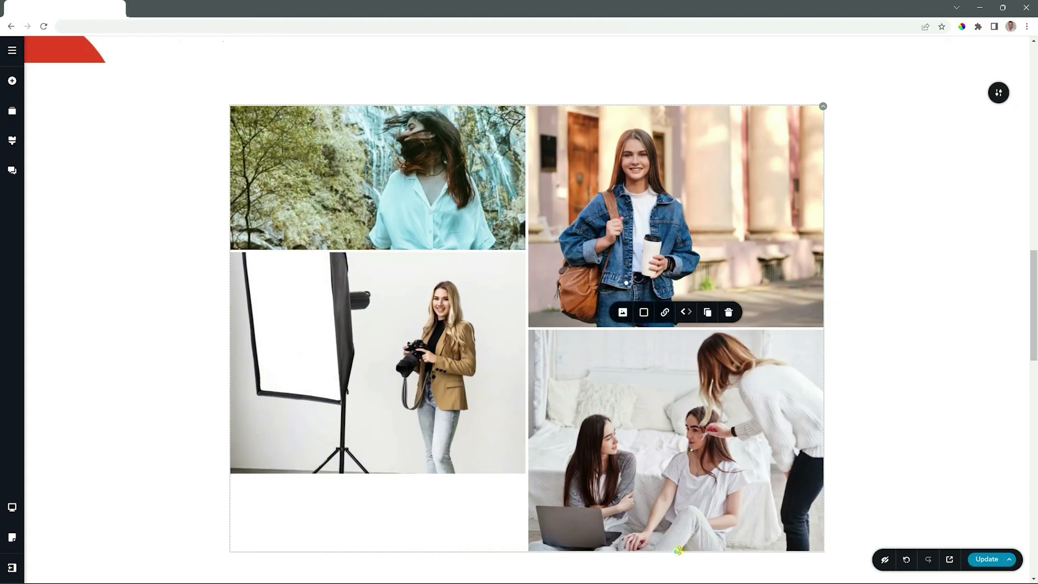
left_click_drag(679, 550, 670, 472)
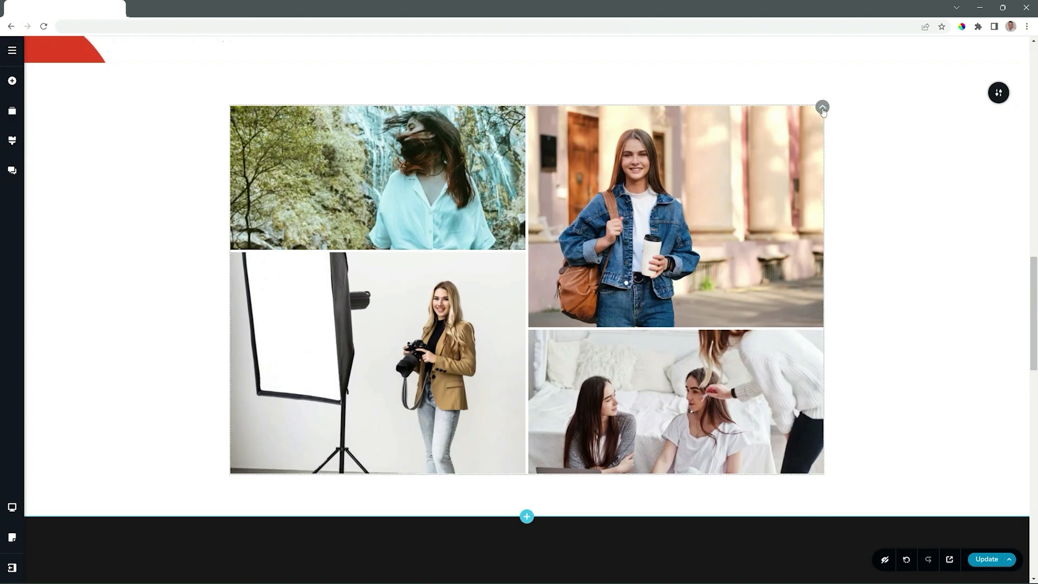
Turn off tags for the gallery and set its columns to 3
left_click(822, 108)
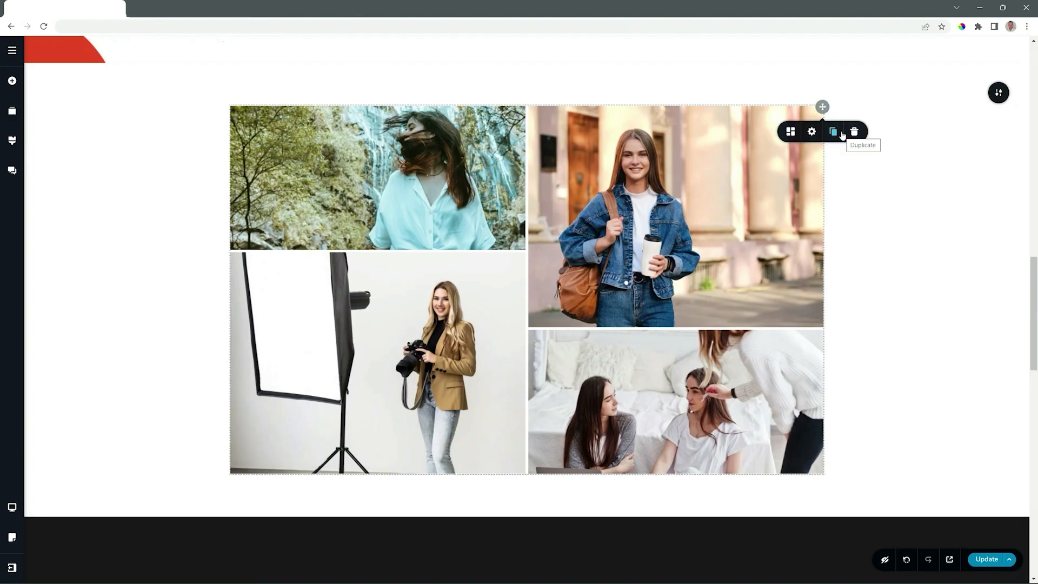
left_click(812, 131)
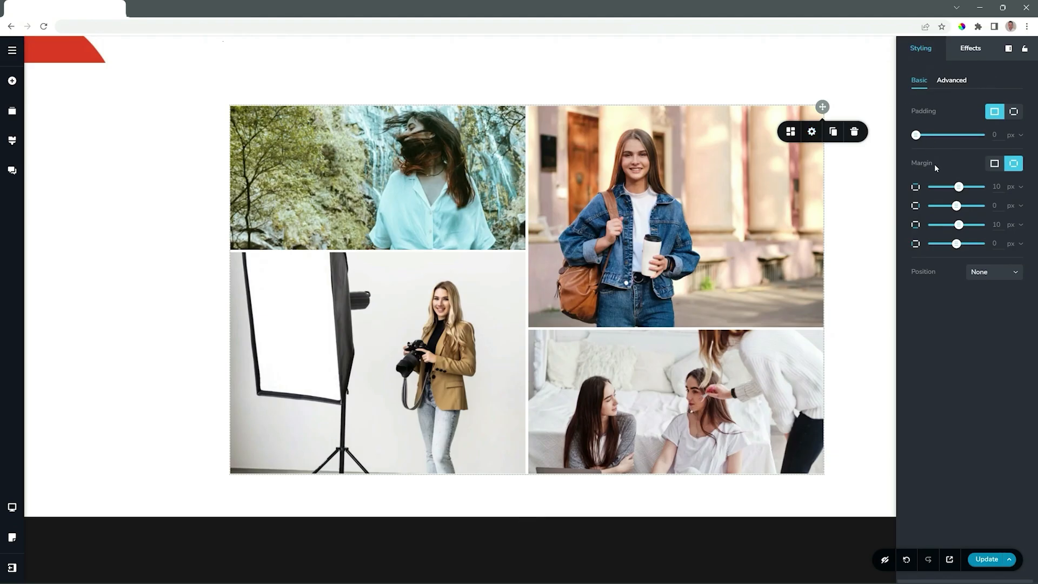
left_click(791, 132)
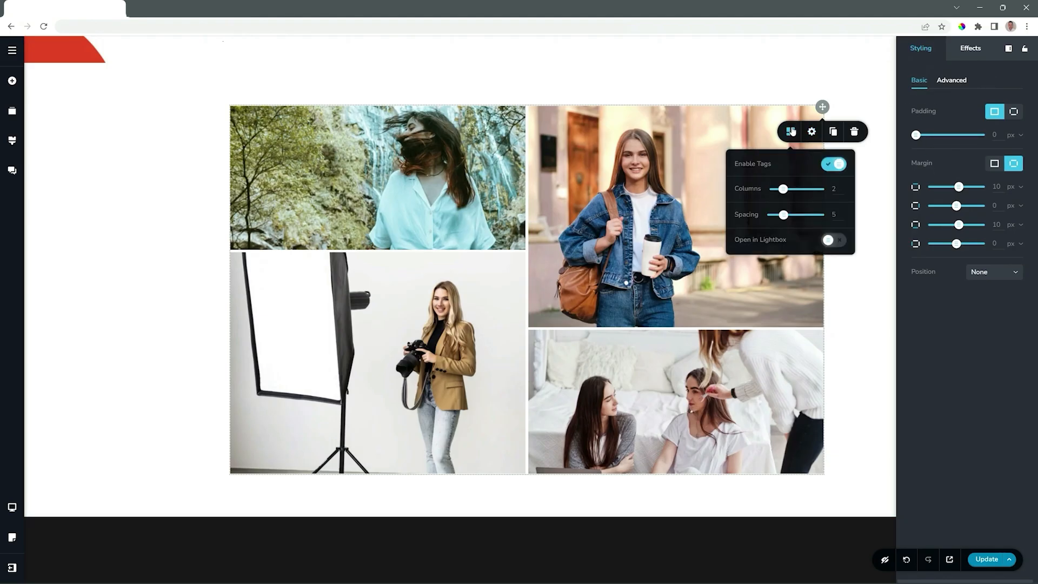
left_click(831, 166)
mouse_move(783, 188)
left_mouse_down()
mouse_move(774, 189)
mouse_move(817, 189)
mouse_move(793, 191)
left_mouse_up()
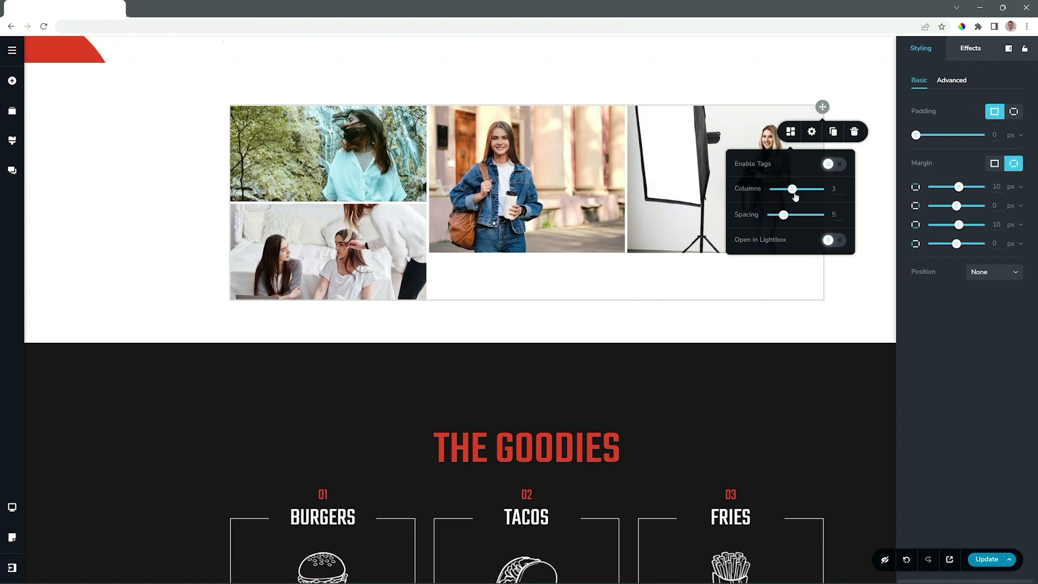
Duplicate the gallery image of the woman in the denim jacket twice
left_click(517, 214)
left_click(557, 272)
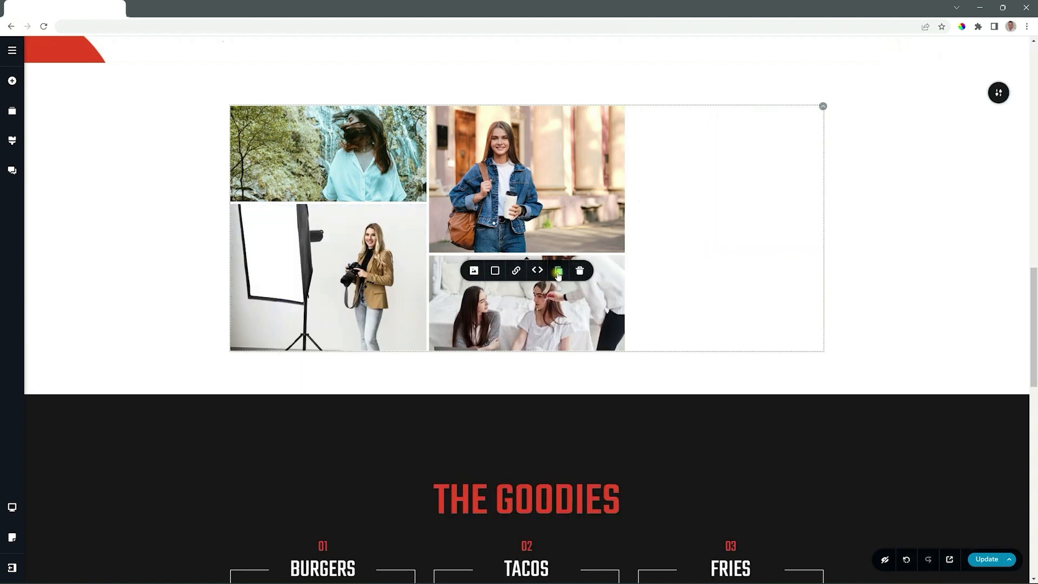
left_click(558, 274)
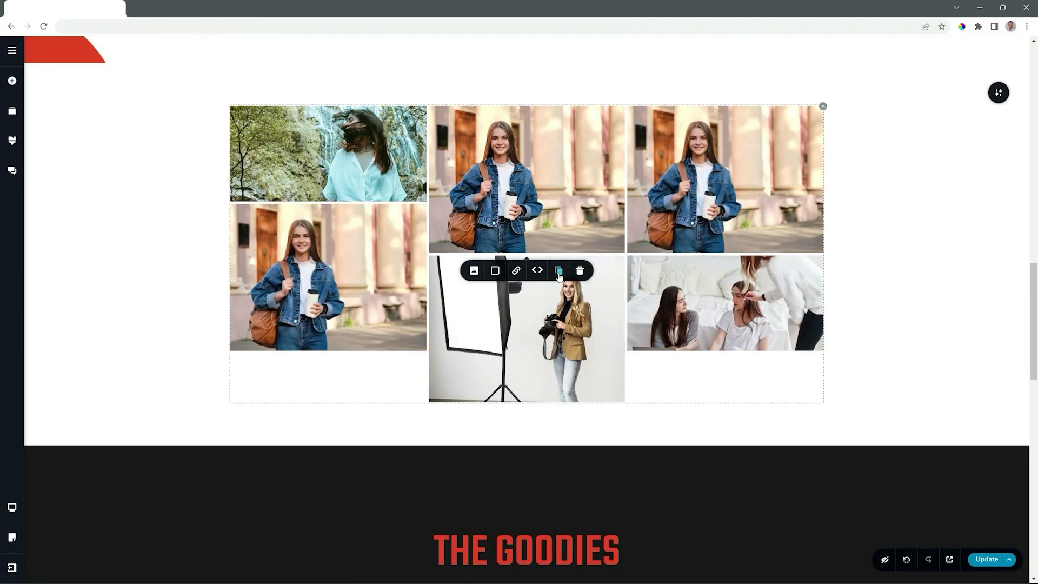
Replace the duplicated picture in the gallery's third column with Carousel 05
left_click(692, 179)
left_click(672, 270)
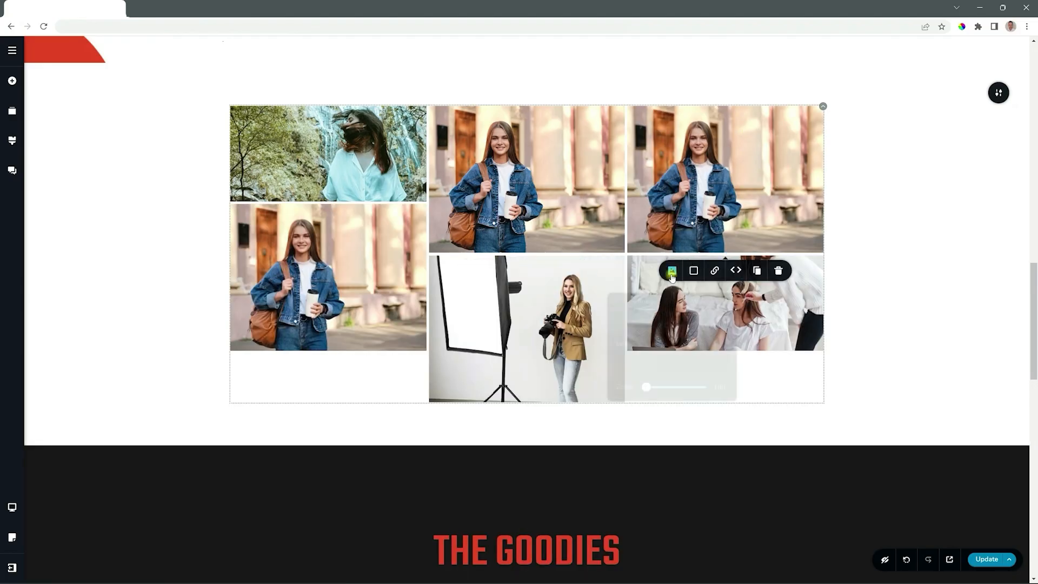
left_click(725, 317)
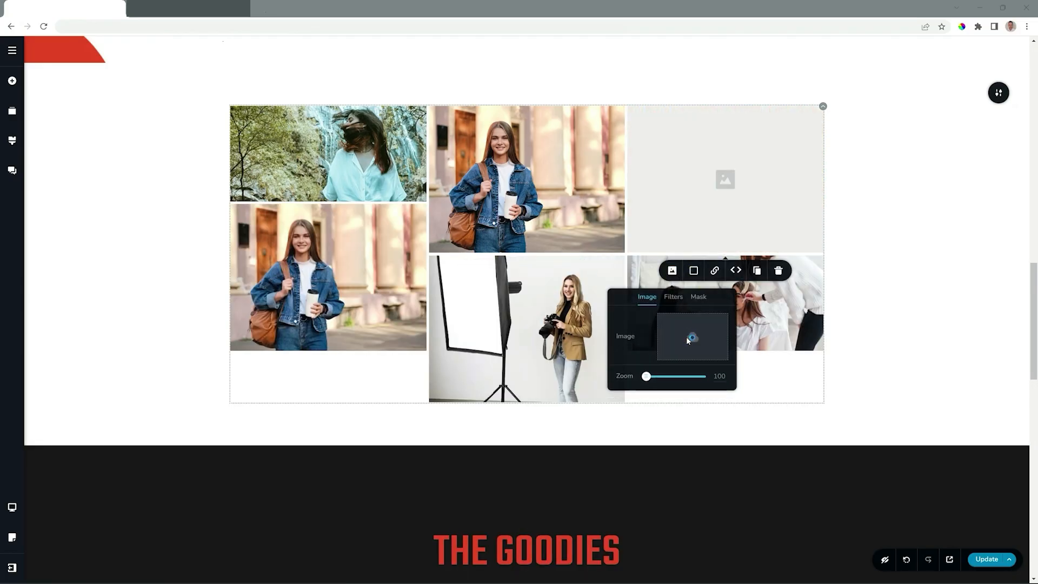
left_click(687, 341)
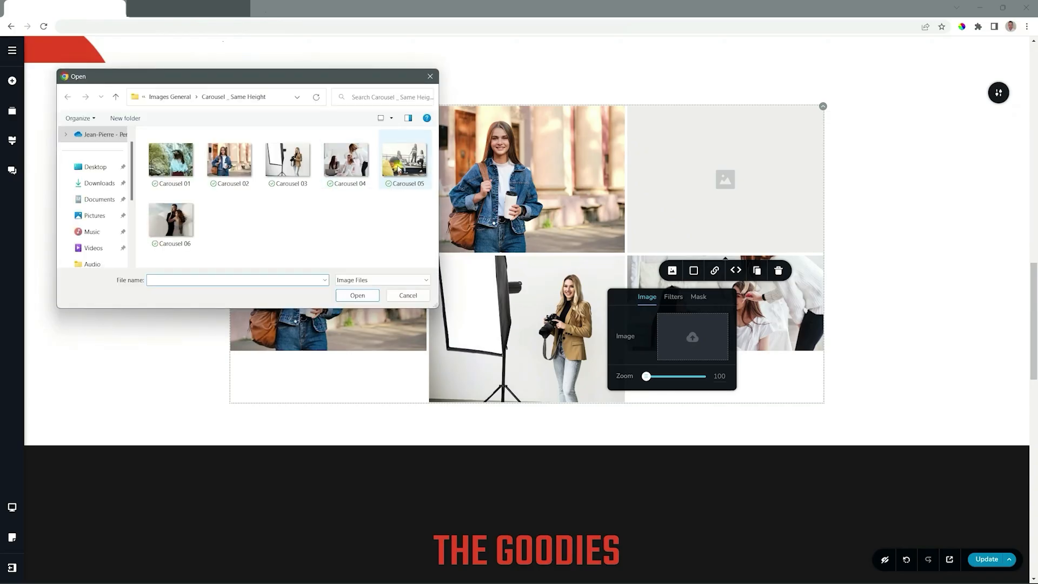
left_click(404, 160)
left_click(357, 295)
Replace the duplicated picture in the first column with Carousel 06 and stretch it to the gallery's lower edge
left_click(344, 324)
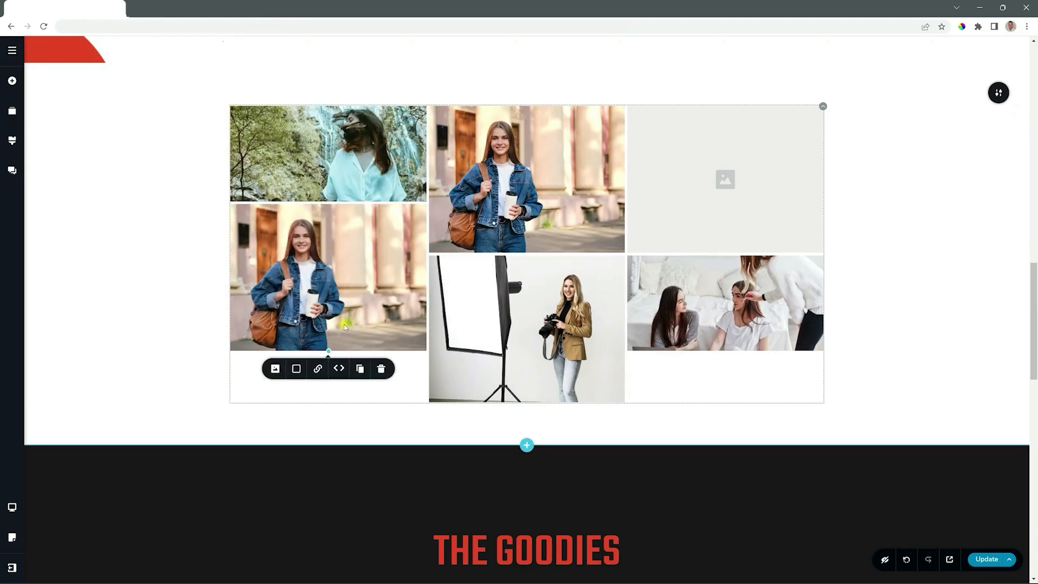
left_click(275, 369)
left_click(329, 414)
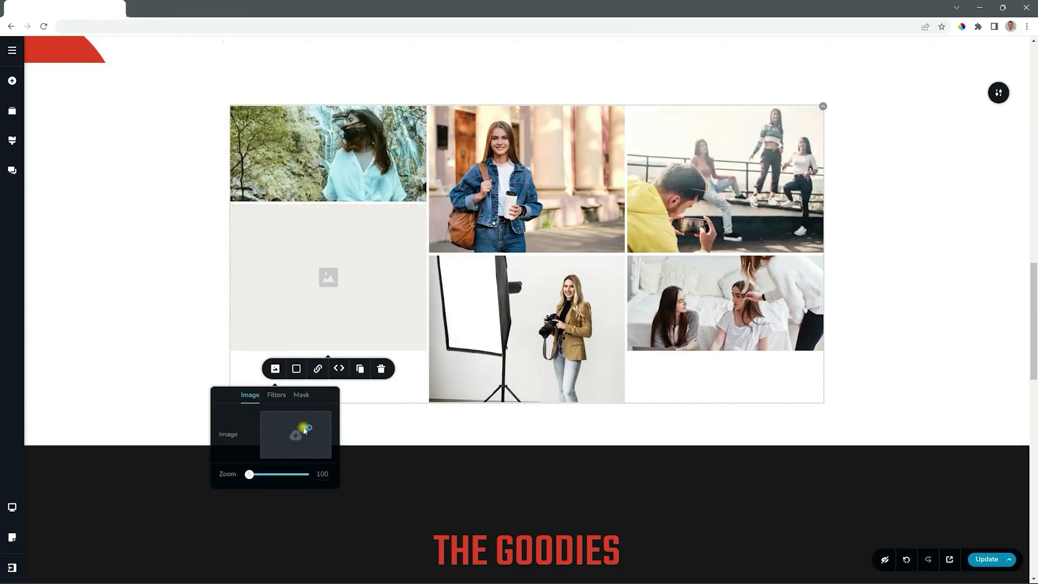
left_click(295, 434)
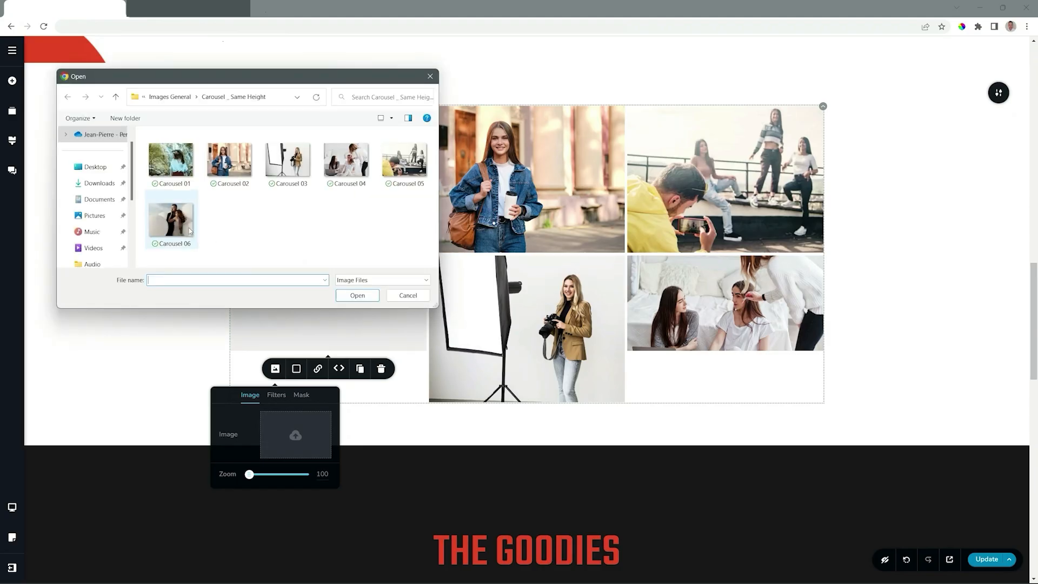
left_click(172, 216)
left_click(367, 295)
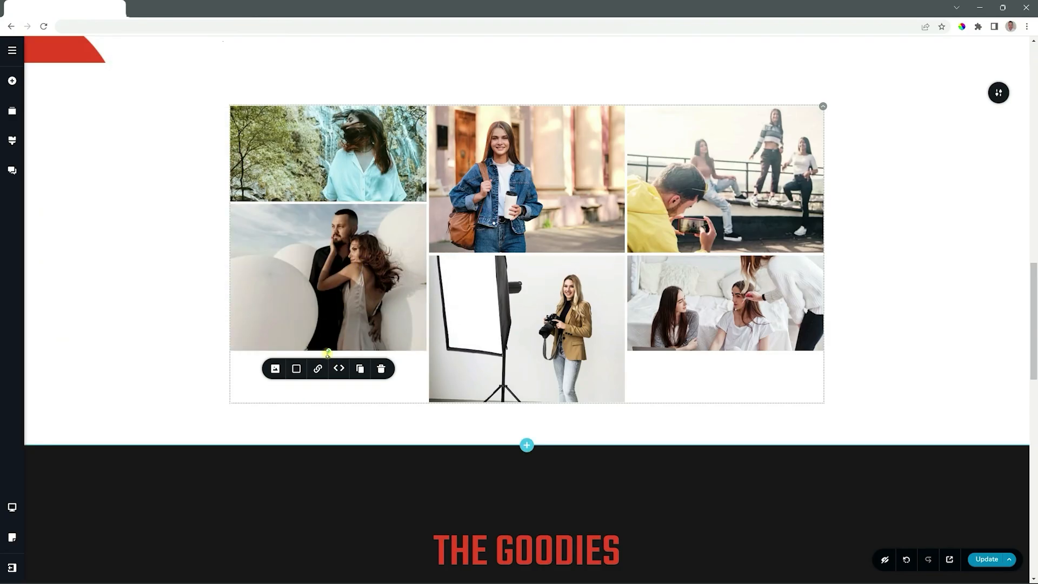
left_click_drag(327, 356, 327, 405)
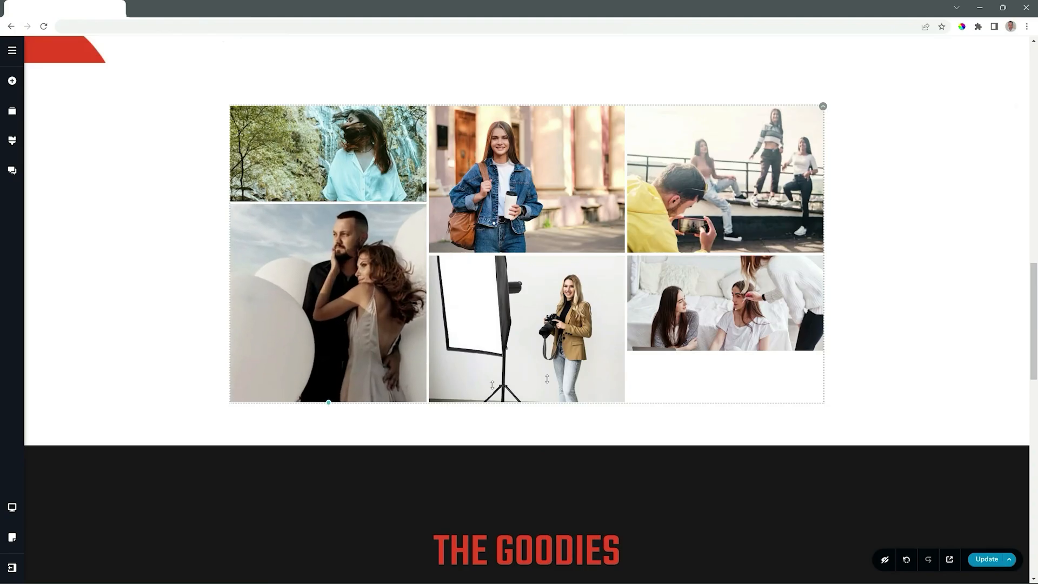
Stretch the denim-jacket picture in the second column down to about two thirds of the gallery's height
left_click_drag(548, 378, 549, 377)
left_click(706, 247)
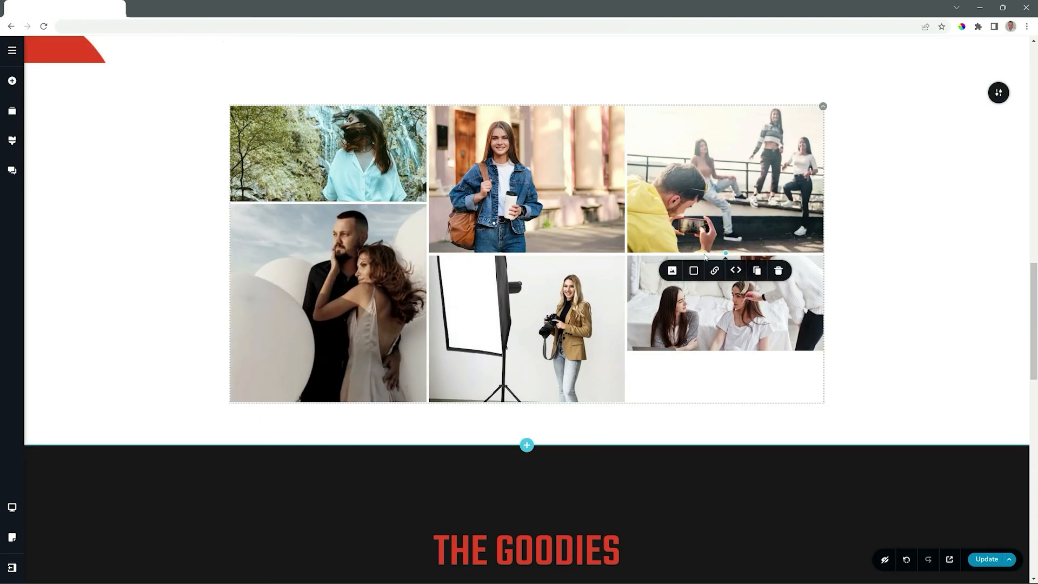
left_click(540, 247)
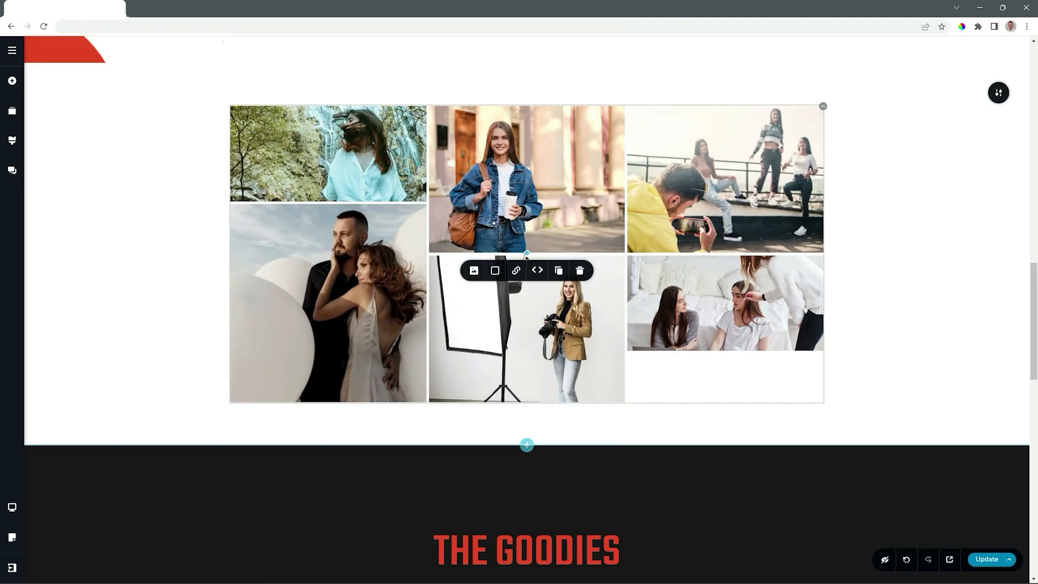
left_click_drag(526, 254, 525, 306)
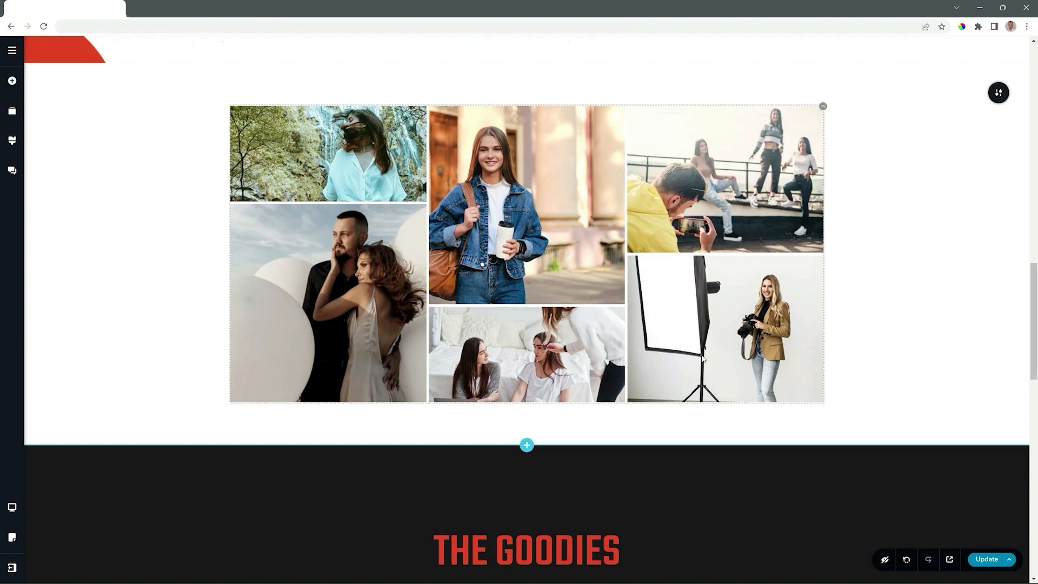
Reorder the gallery pictures so the studio photographer sits below the denim-jacket picture and the makeup scene ends the third column
left_click(744, 350)
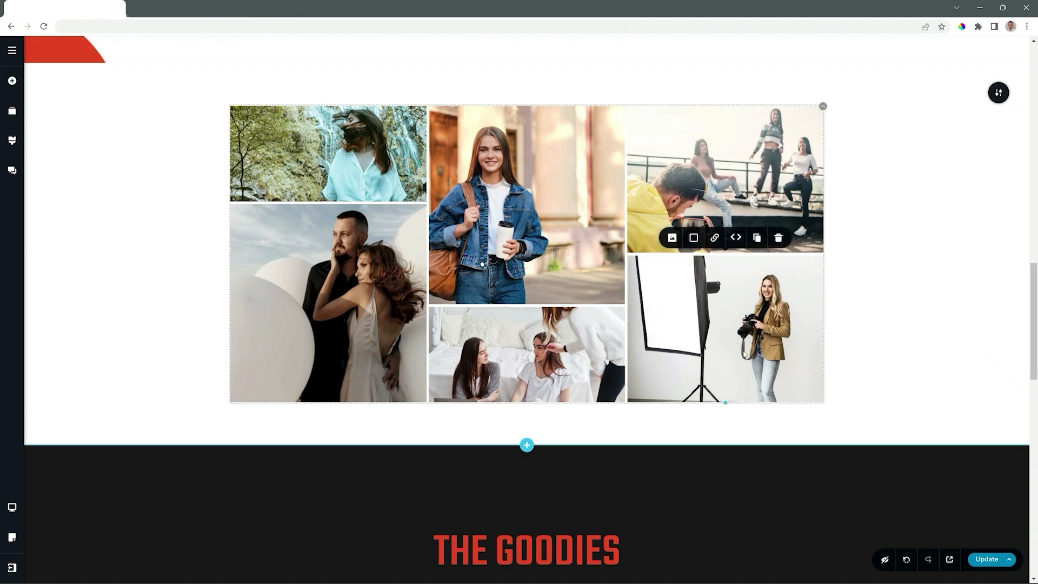
left_click(733, 240)
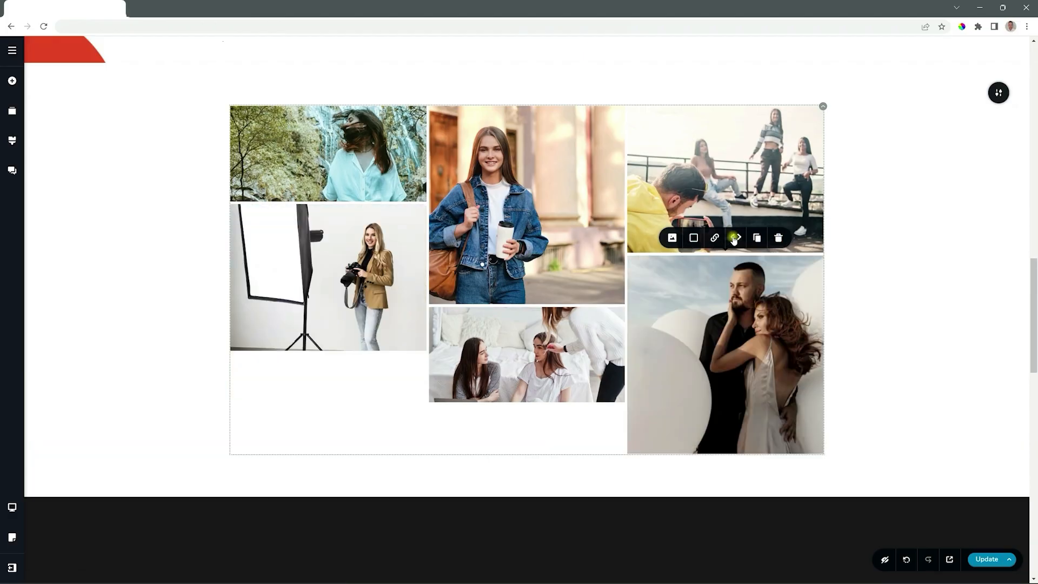
left_click(734, 240)
left_click(735, 240)
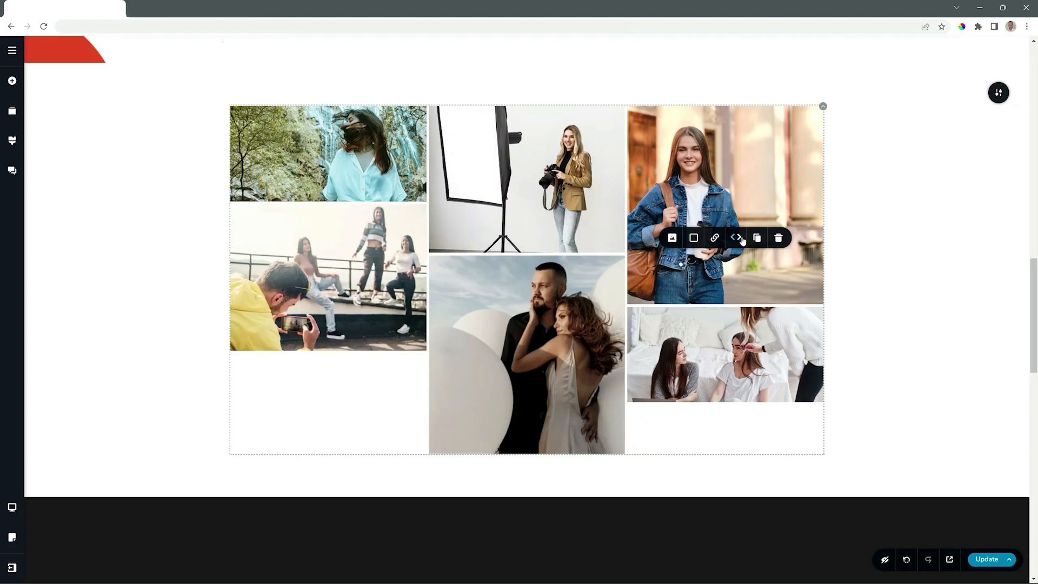
left_click(742, 241)
left_click(743, 241)
left_click(743, 241)
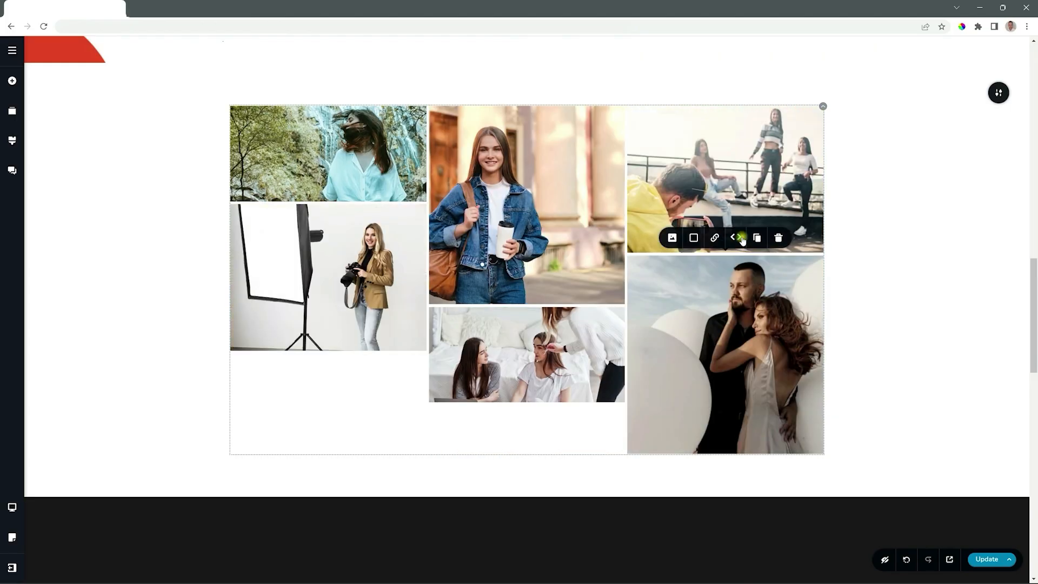
left_click(742, 240)
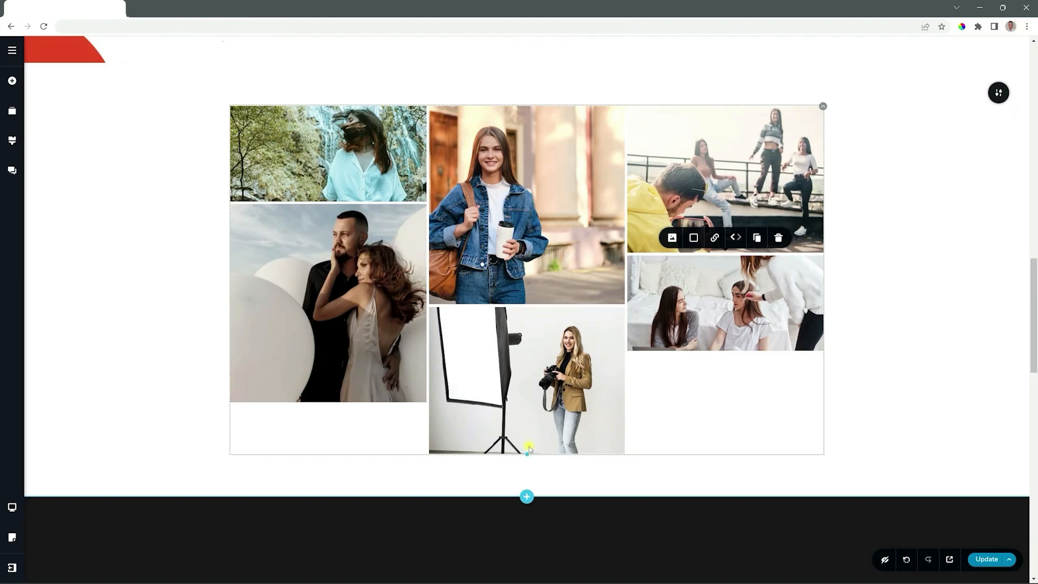
Shorten the studio photographer picture and stretch the makeup picture so both end level with the first column's lower edge
left_click_drag(526, 449, 521, 400)
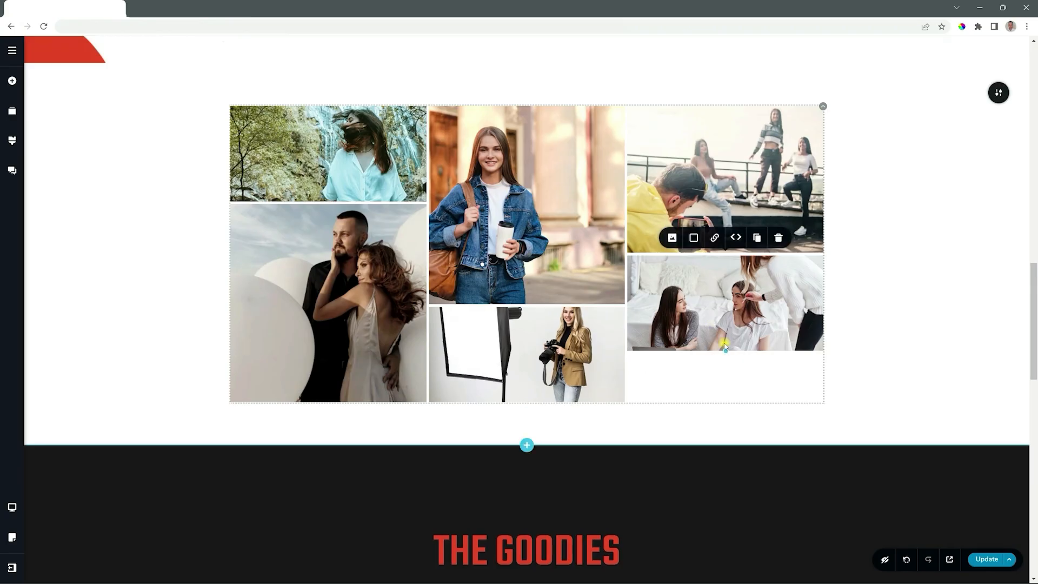
left_click_drag(726, 352, 725, 402)
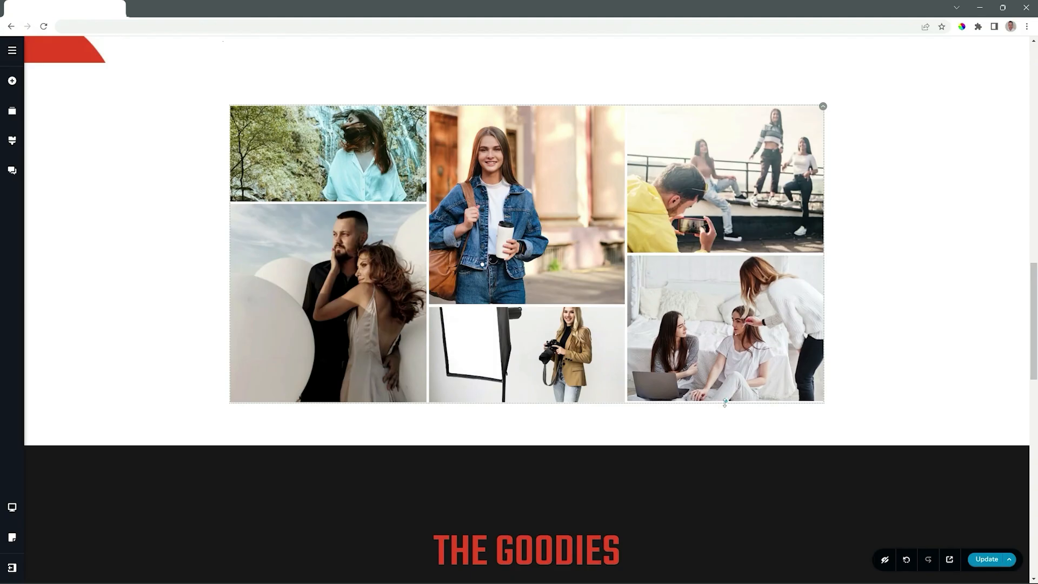
left_click_drag(725, 402, 725, 403)
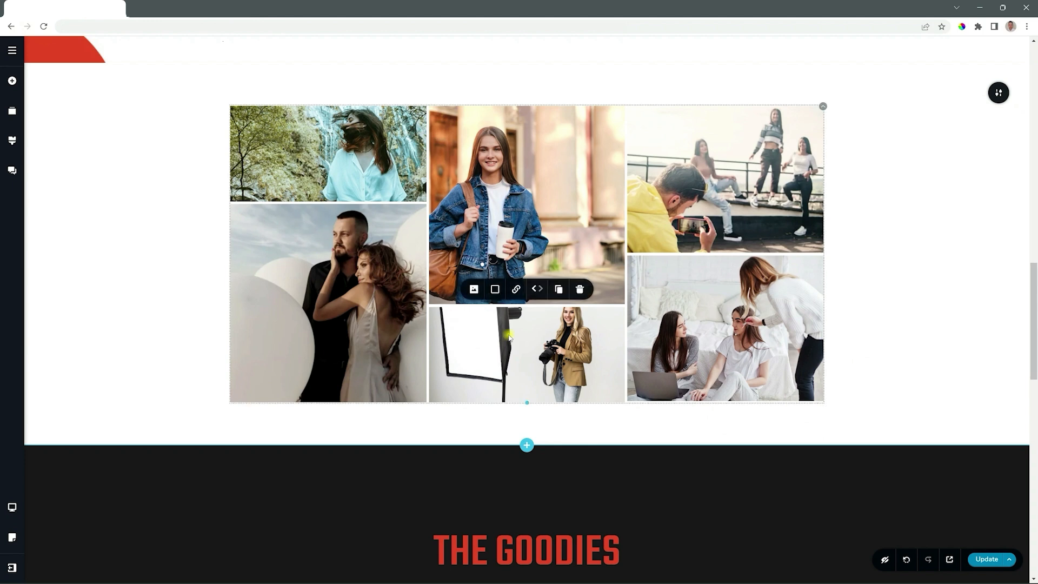
Zoom the studio photographer picture to 134 and move its focal point to frame the woman with the camera
left_click(470, 291)
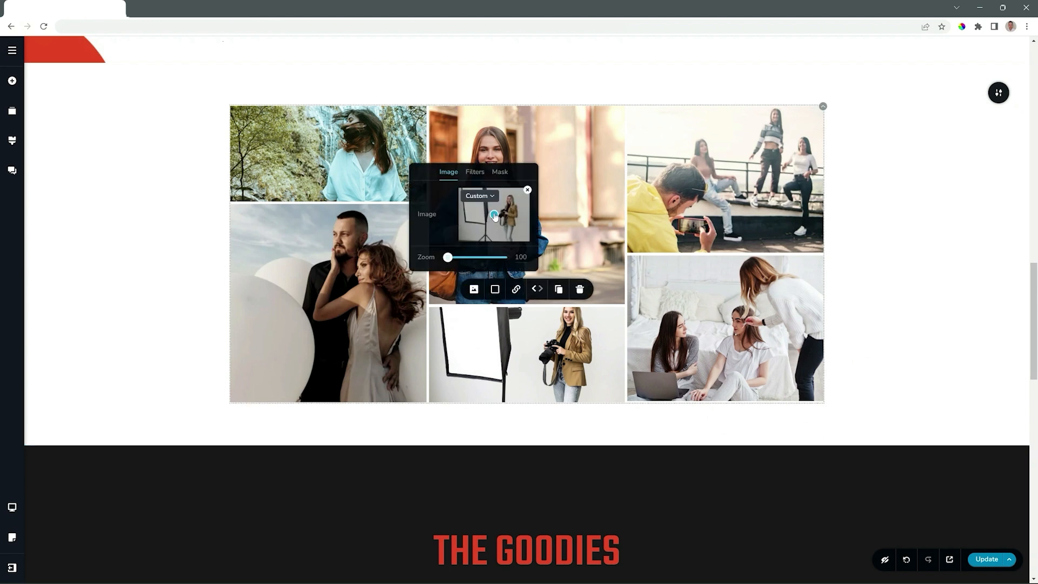
left_click_drag(493, 215, 508, 212)
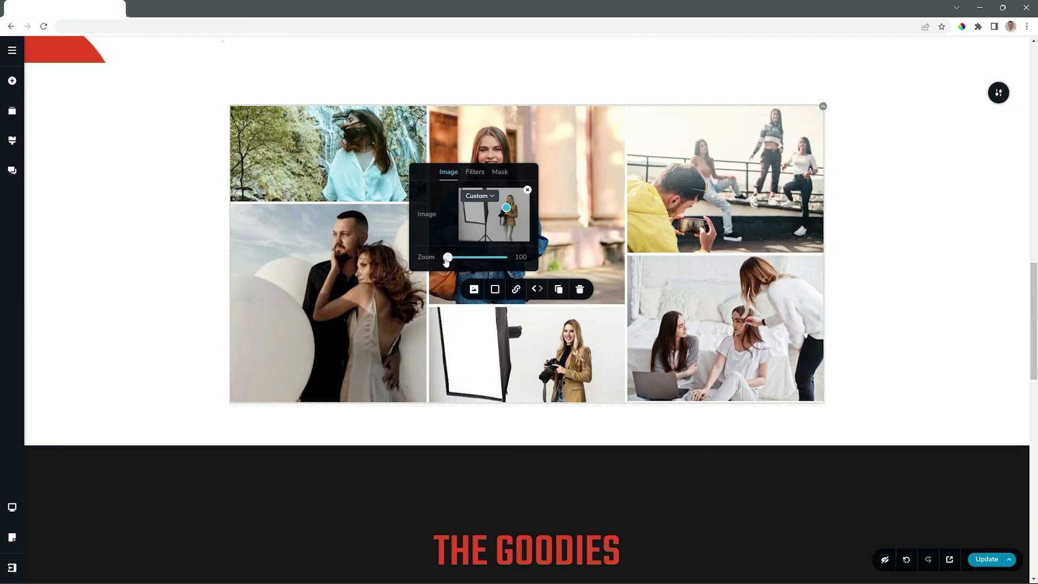
left_click_drag(448, 257, 467, 257)
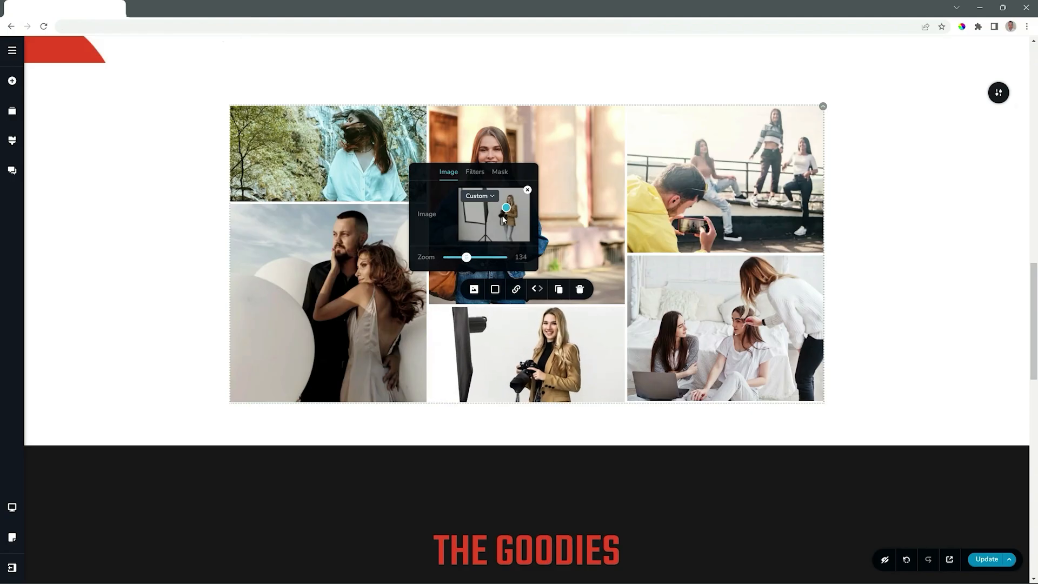
left_click_drag(506, 209, 496, 209)
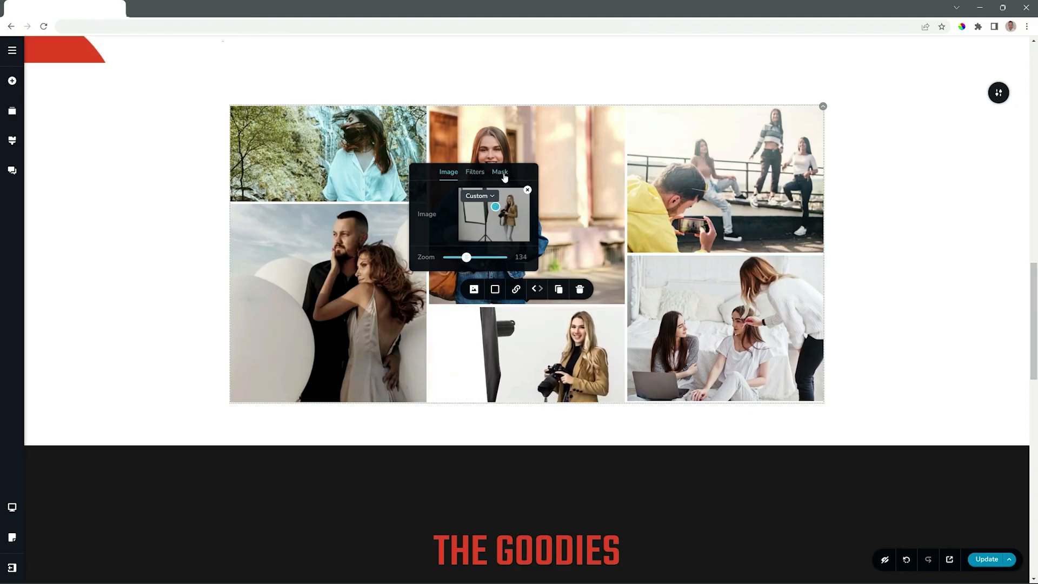
Give the studio photographer picture a semi-transparent solid orange overlay, #ffa63a
left_click(494, 289)
left_click(480, 242)
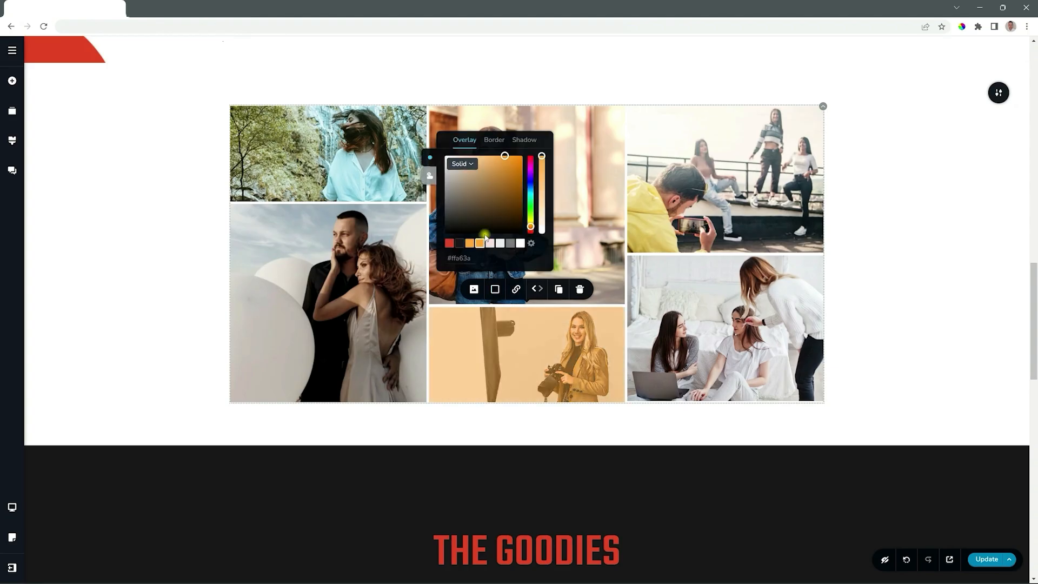
left_click_drag(541, 156, 540, 201)
Give the makeup picture in the third column a semi-transparent solid red overlay, #e44529
left_click(659, 279)
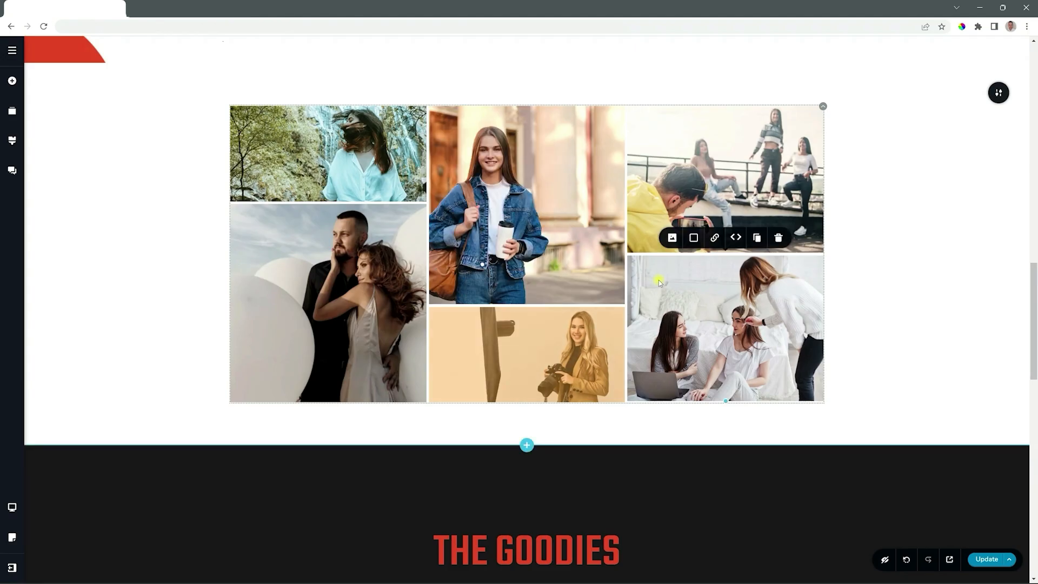
left_click(694, 238)
left_click(648, 191)
left_click(741, 106)
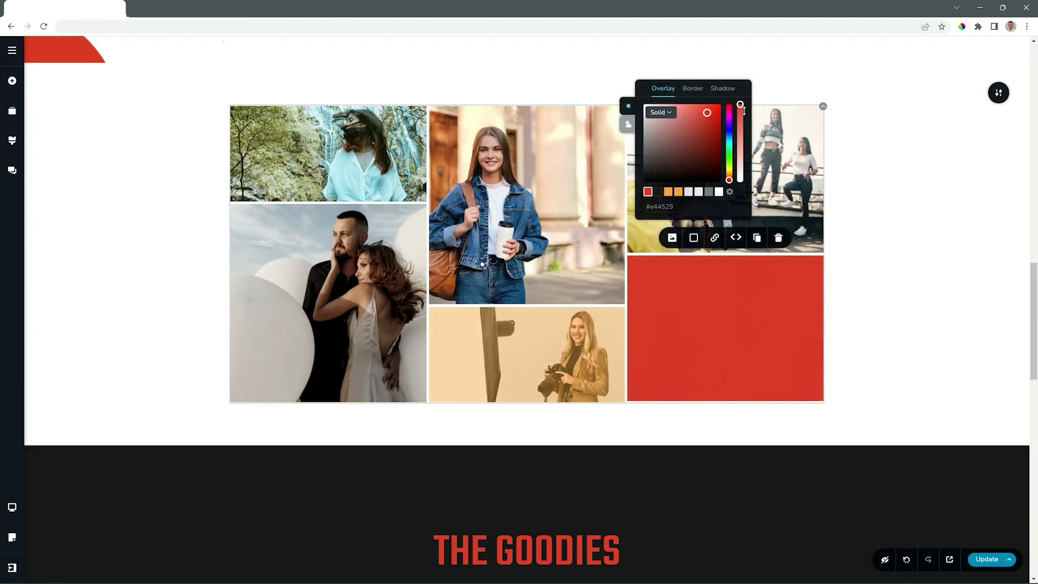
left_click_drag(744, 111, 740, 155)
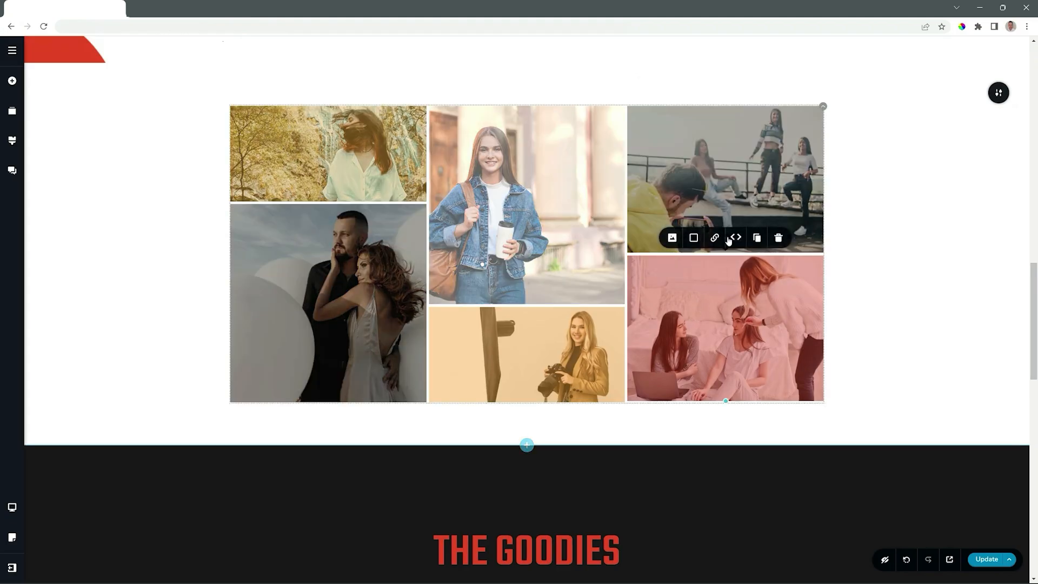
left_click(714, 237)
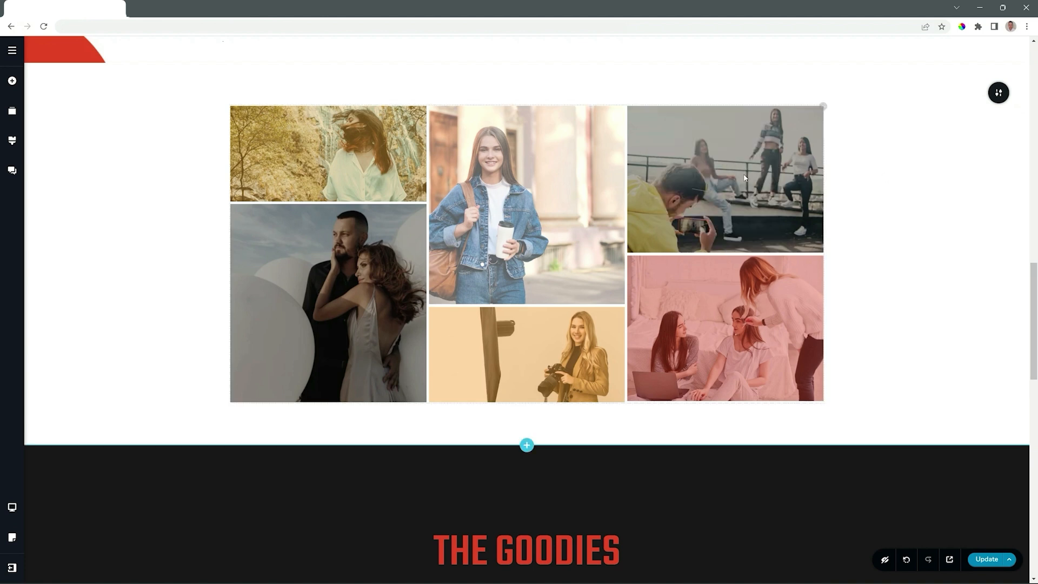
Set the gallery's spacing to 10 and enable opening its images in a lightbox
mouse_move(822, 108)
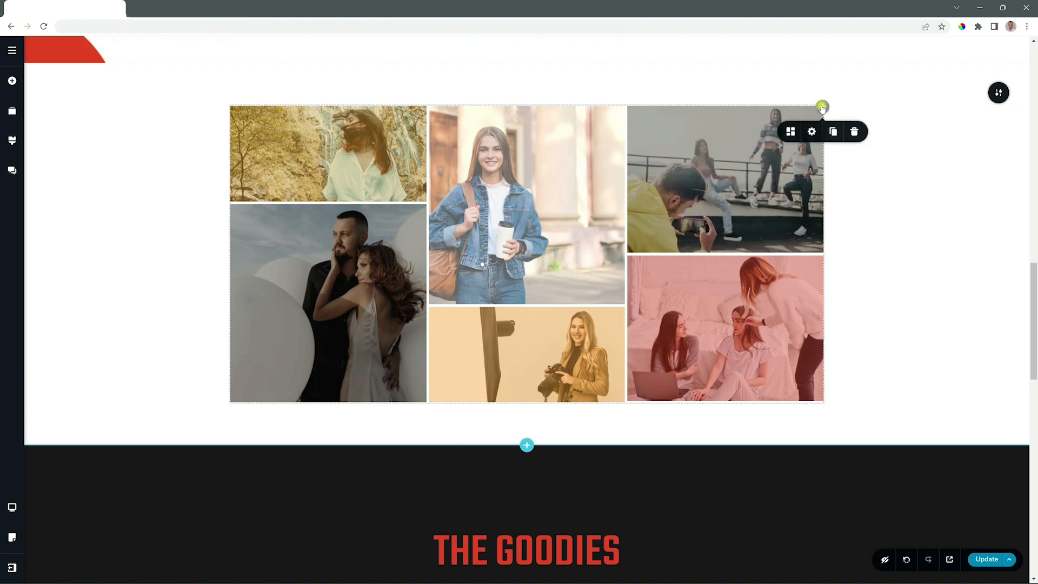
left_click(790, 133)
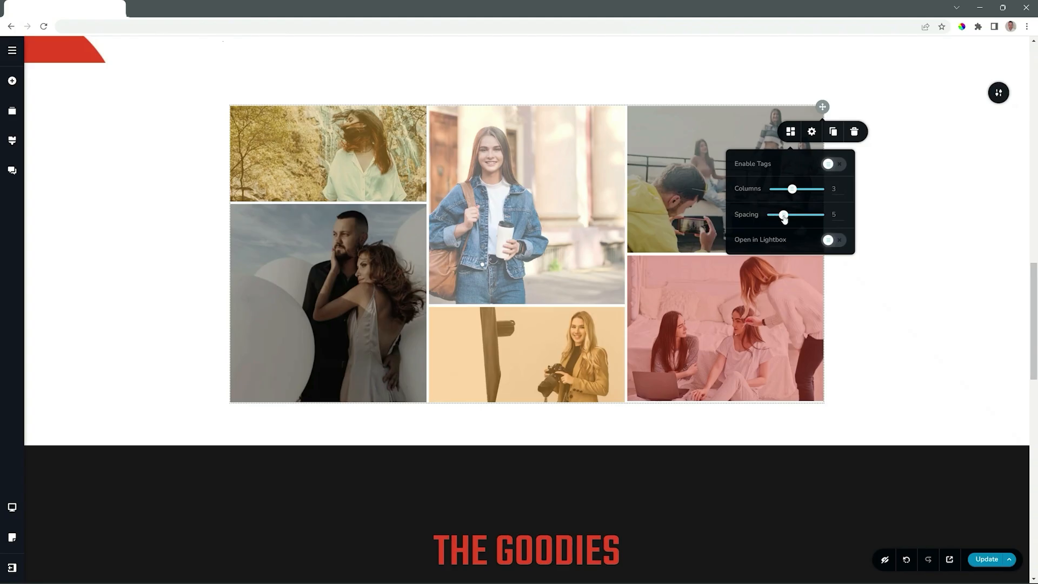
mouse_move(784, 217)
left_mouse_down()
mouse_move(817, 215)
mouse_move(771, 215)
mouse_move(797, 216)
left_mouse_up()
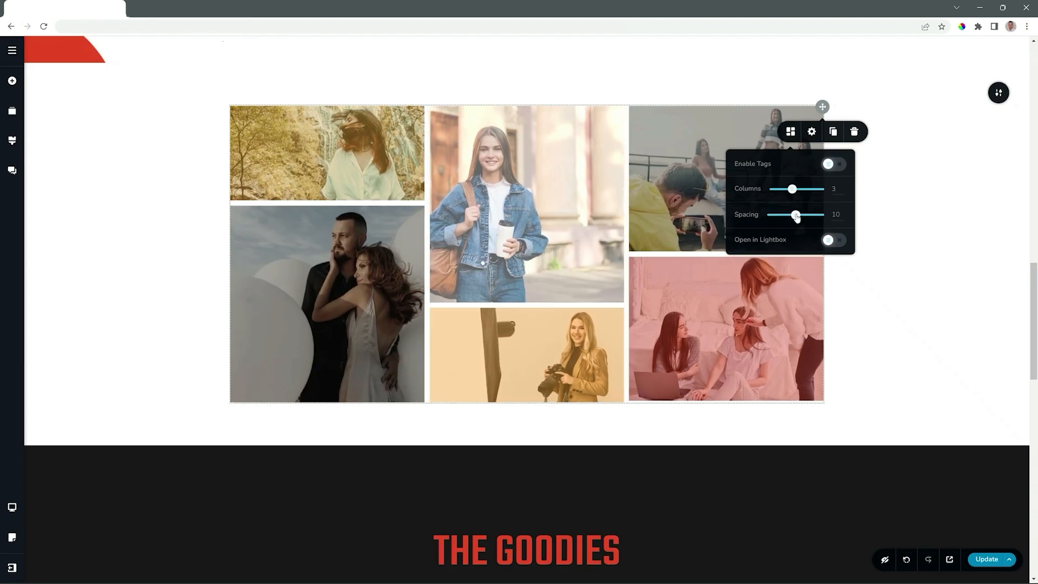
left_click(838, 245)
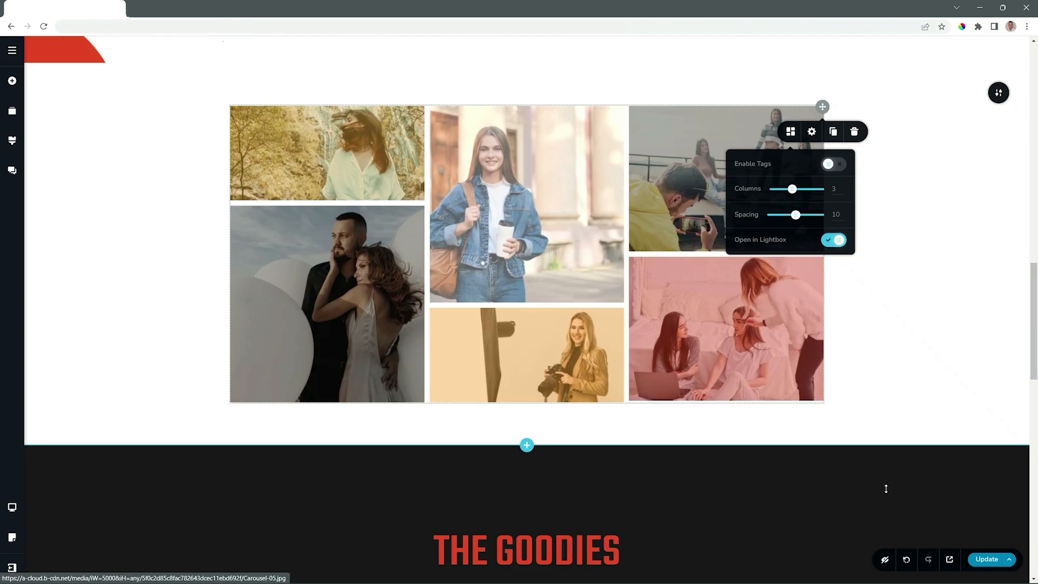
Preview the live page, browse the gallery pictures in the lightbox from the couple with balloons onward, and return to the editor
left_click(949, 559)
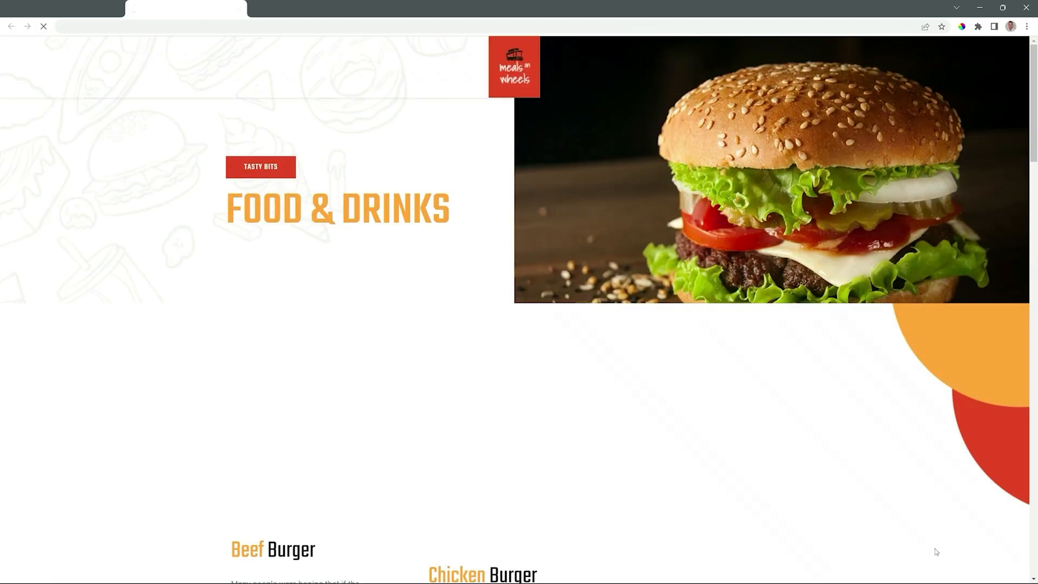
scroll(732, 400, "down", 6)
scroll(732, 402, "down", 12)
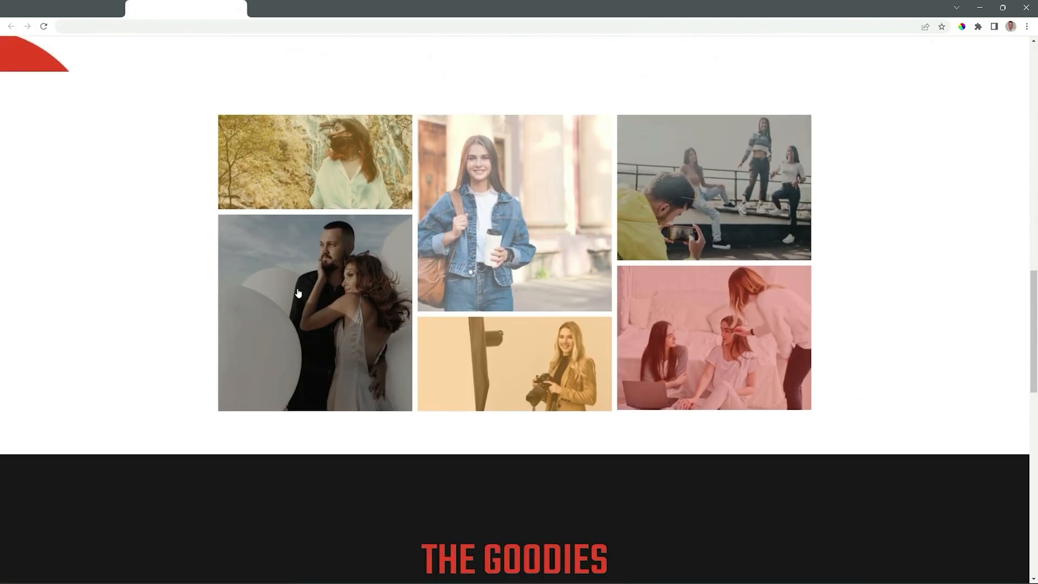
left_click(298, 293)
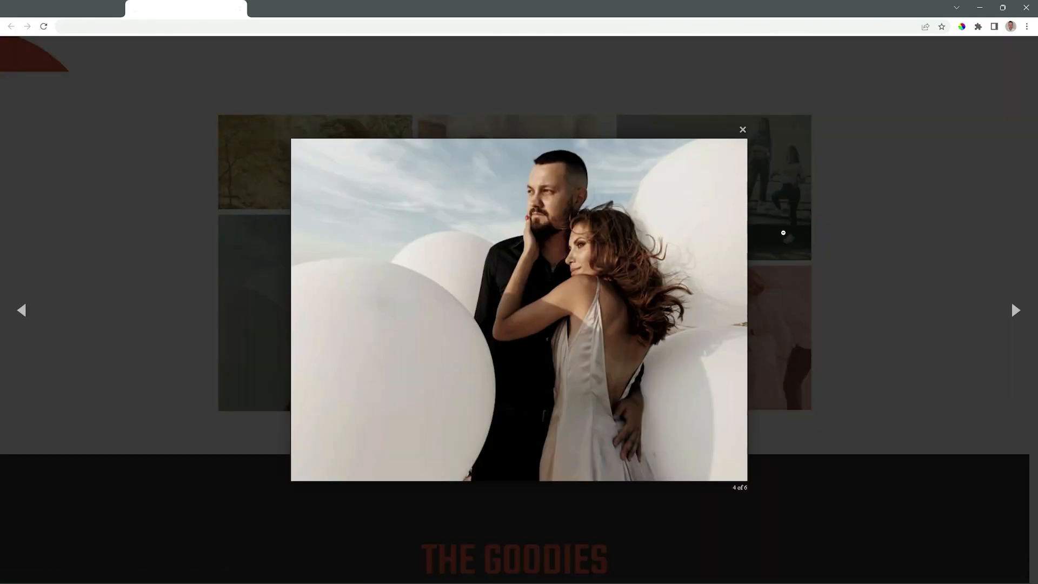
left_click(1015, 310)
left_click(1014, 309)
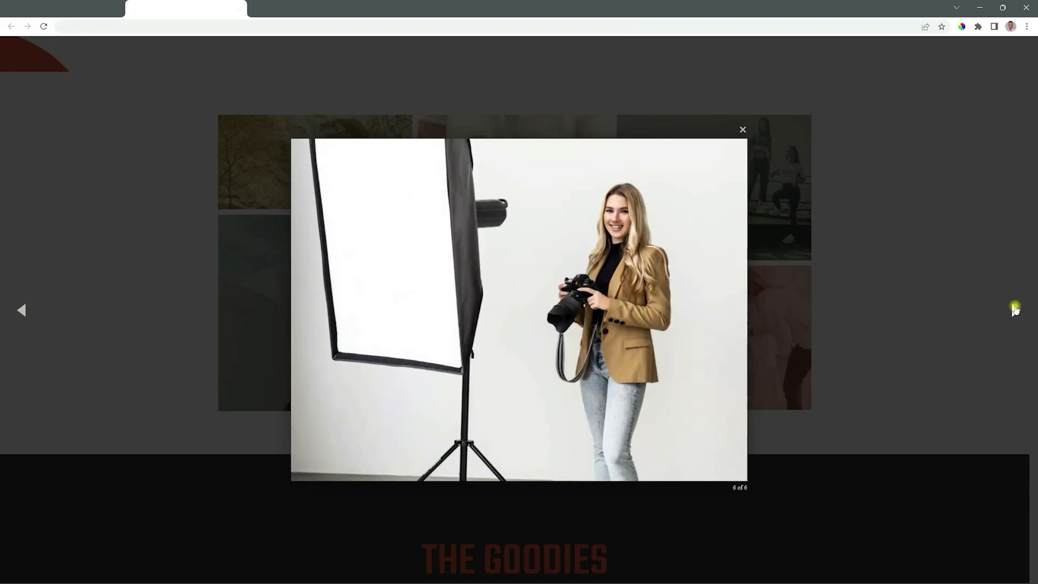
left_click(1014, 309)
left_click(1014, 309)
key("ctrl+w")
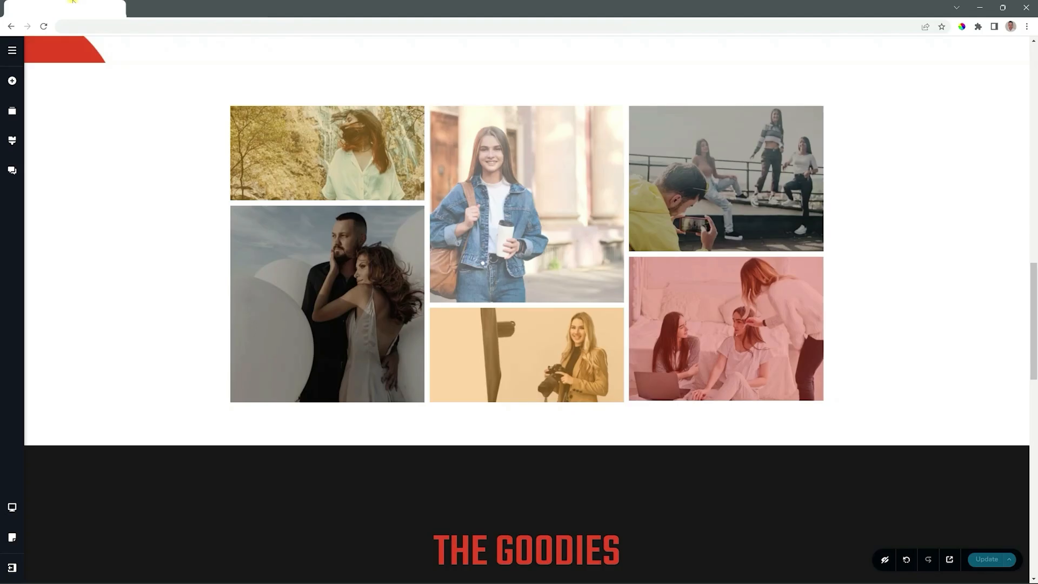
Switch the editor to the tablet view and bring the gallery into view
mouse_move(12, 507)
left_click(62, 498)
scroll(552, 430, "up", 5)
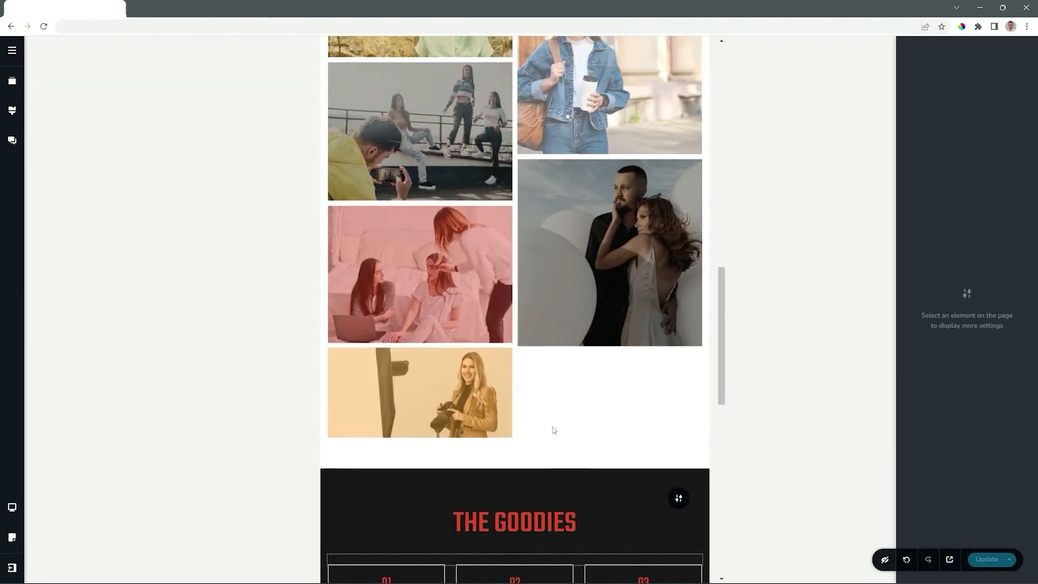
scroll(565, 430, "down", 2)
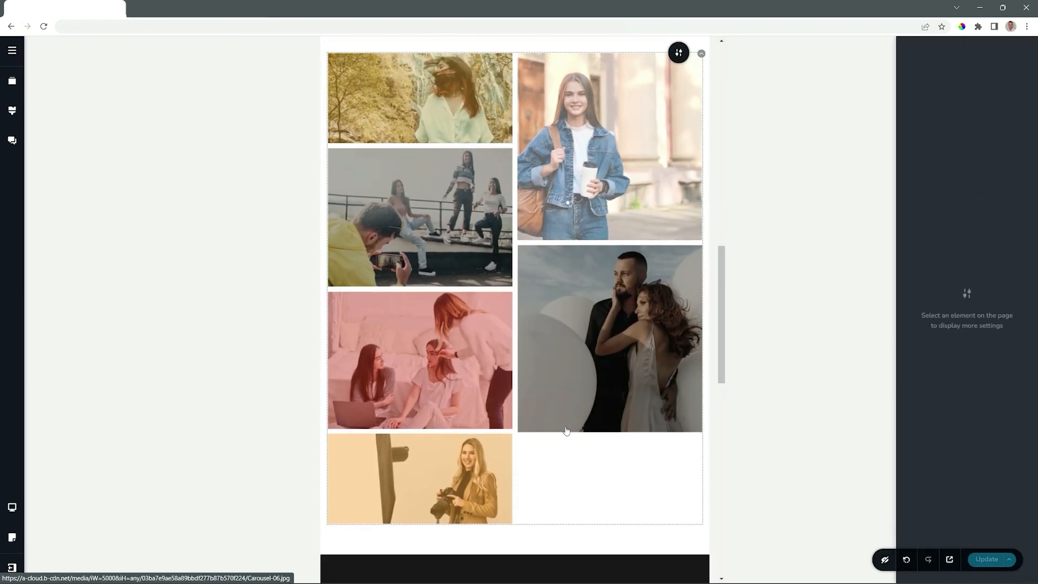
scroll(566, 430, "up", 2)
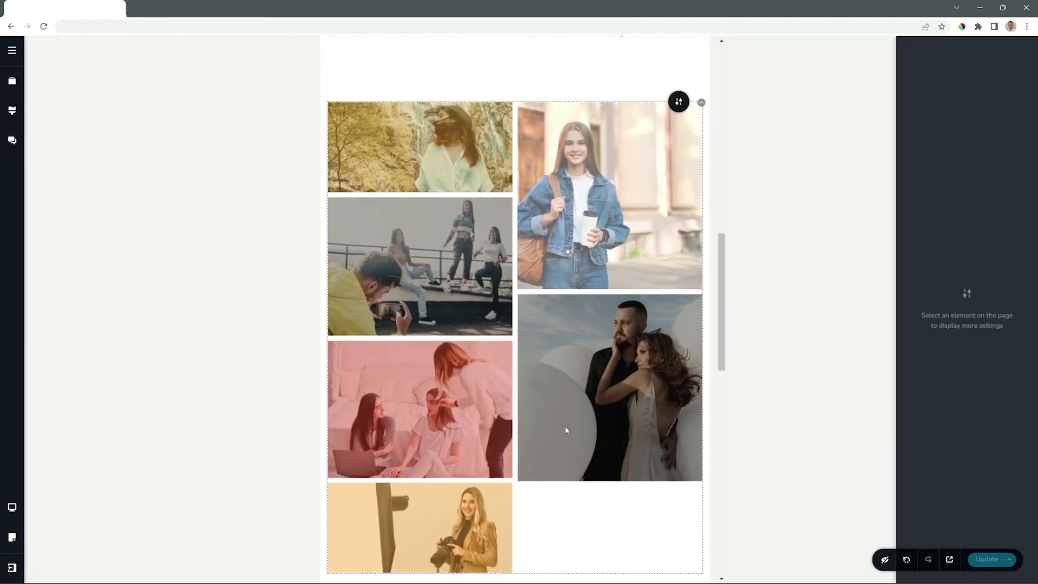
Try 3 columns for the gallery in this view, return it to 2 columns, and set its spacing to 6
left_click(702, 105)
left_click(704, 129)
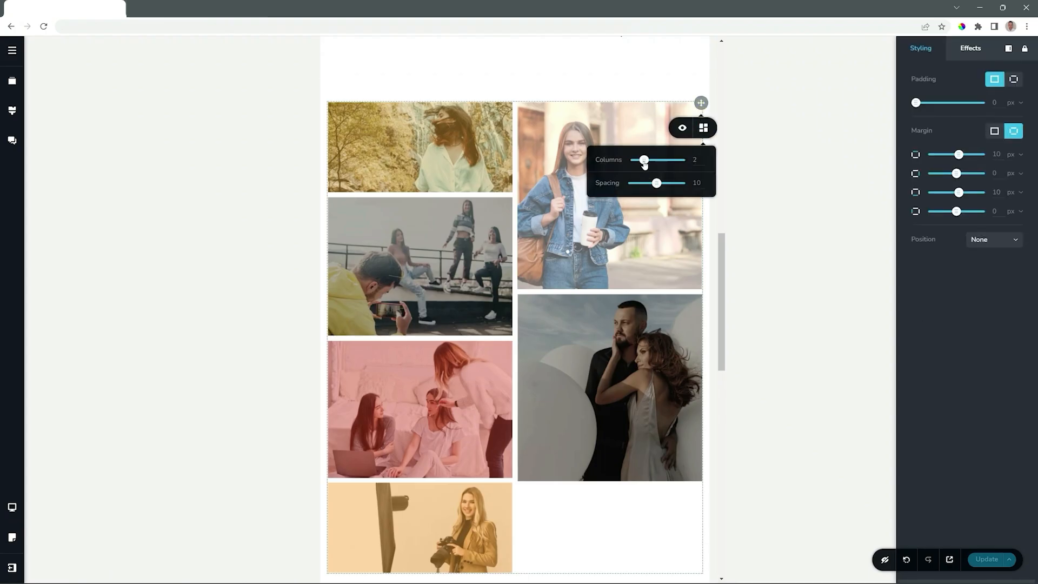
left_click_drag(645, 160, 653, 160)
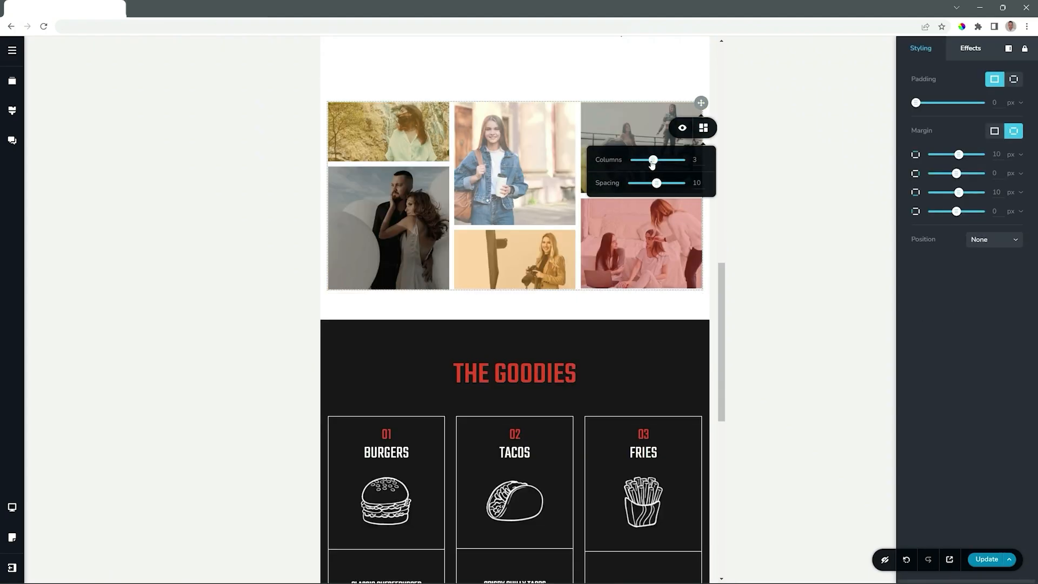
left_click_drag(653, 159, 647, 184)
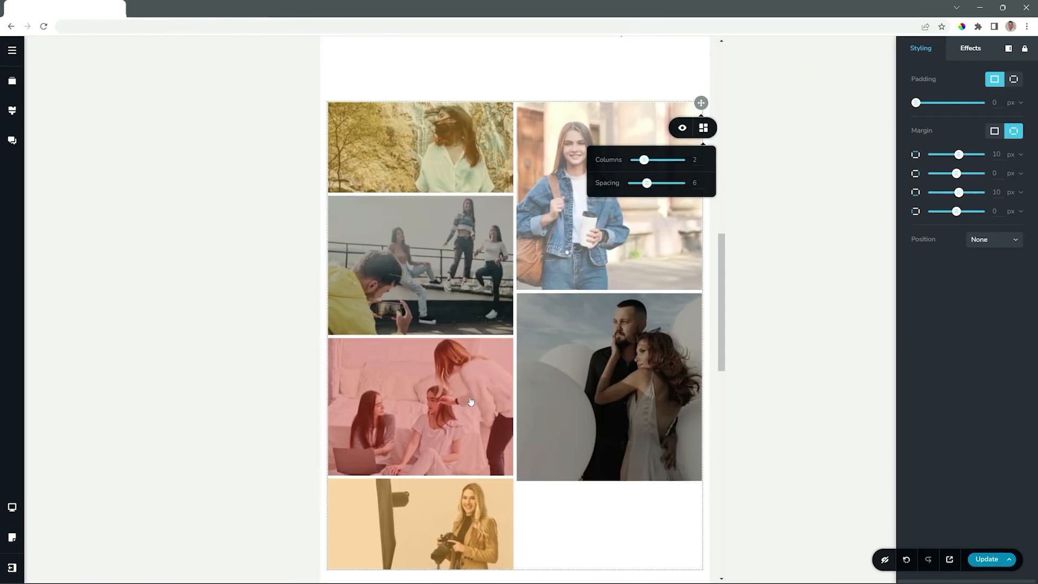
Shorten the gallery picture of the woman in the denim jacket and lengthen the pink-tinted picture so both columns end level
scroll(560, 398, "down", 2)
left_click(601, 285)
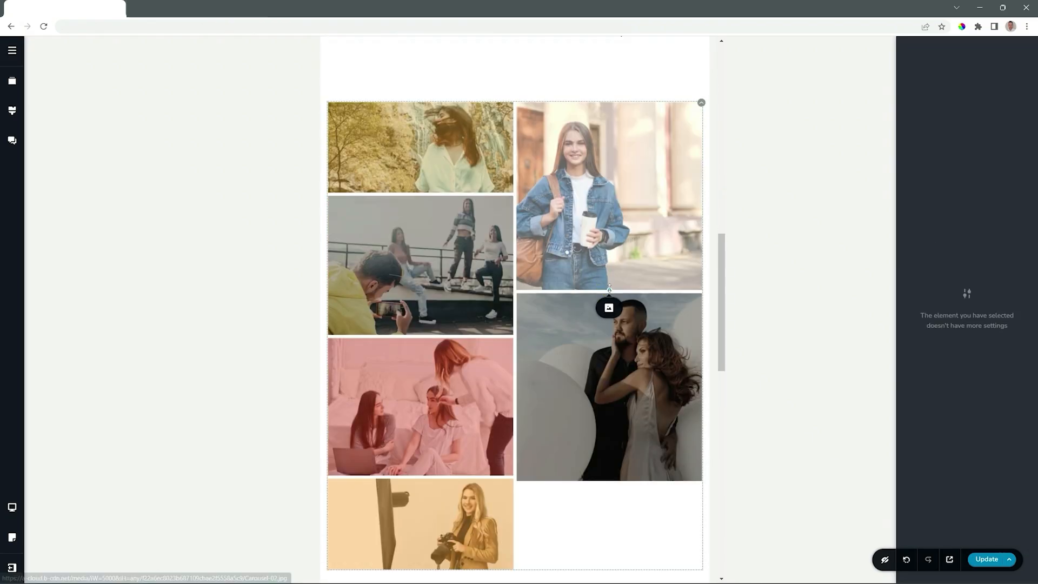
left_click_drag(609, 289, 597, 244)
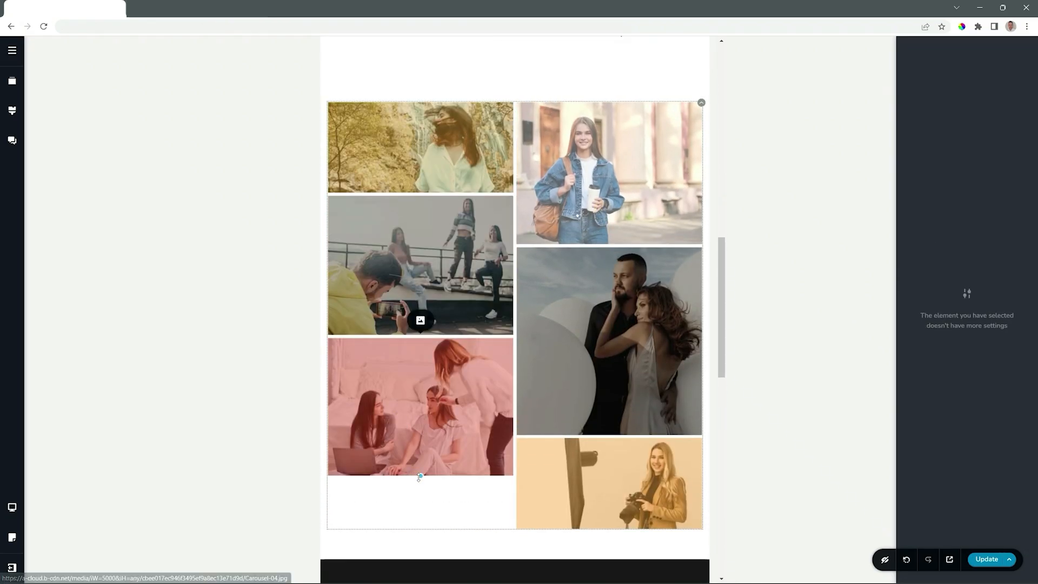
left_click_drag(421, 475, 420, 528)
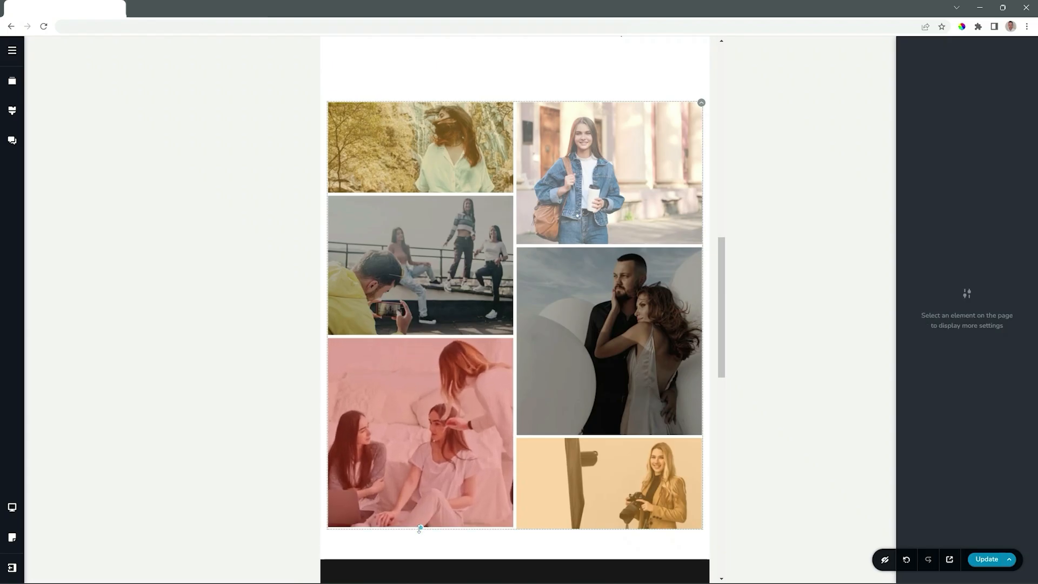
Move the focal point of the picture of the couple with balloons down toward the lower edge of the image
left_click(579, 344)
left_click(611, 230)
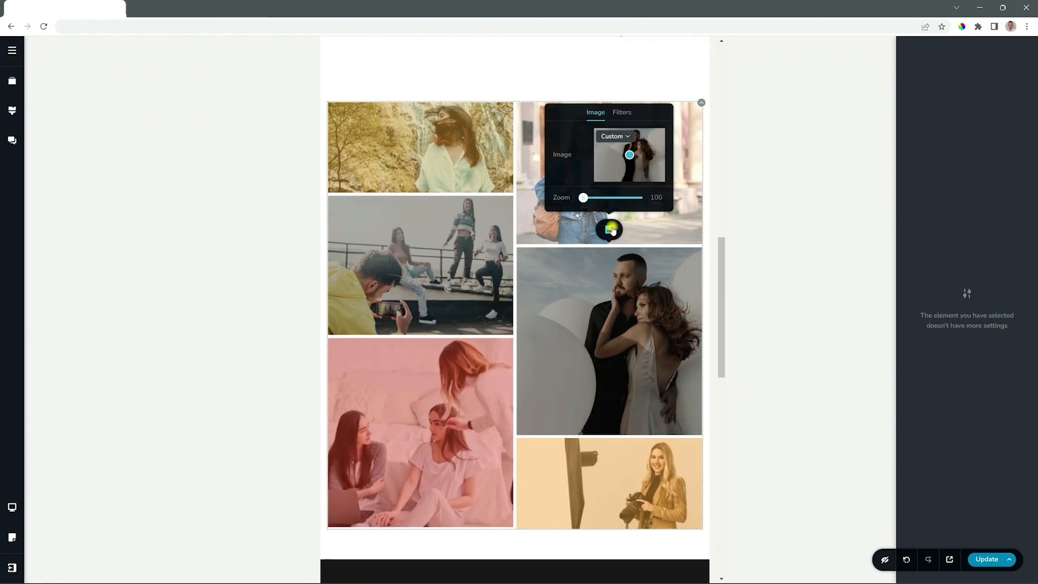
mouse_move(630, 157)
left_mouse_down()
mouse_move(640, 147)
mouse_move(616, 161)
mouse_move(621, 182)
mouse_move(633, 176)
left_mouse_up()
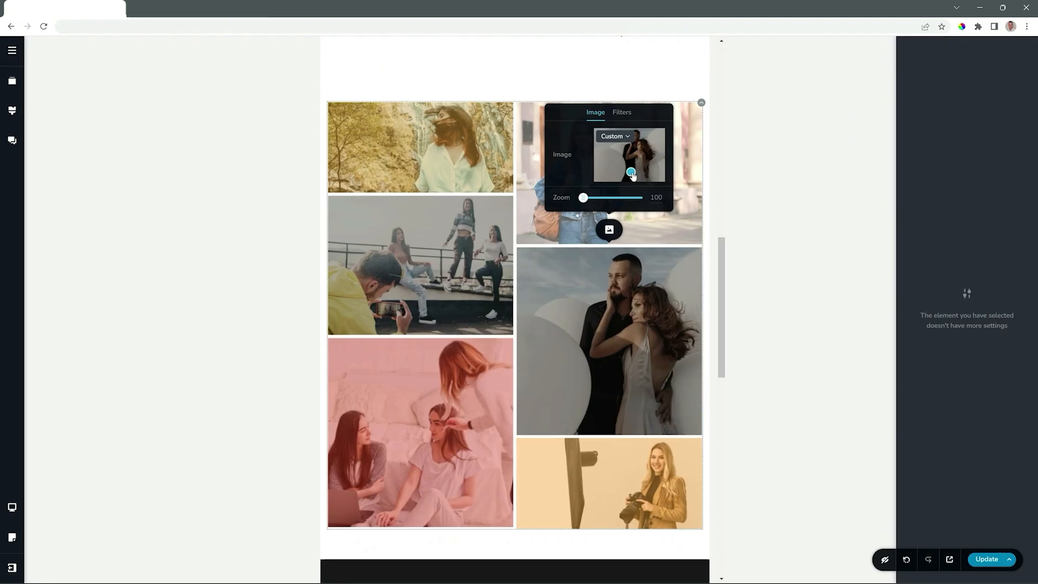
left_click(613, 385)
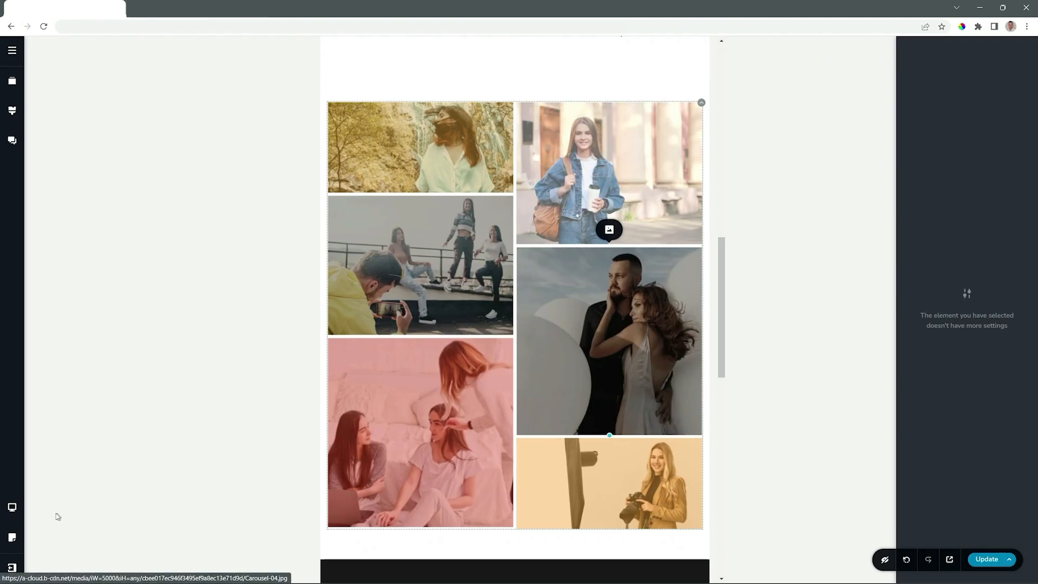
Switch the editor to the mobile view
left_click(13, 506)
left_click(64, 524)
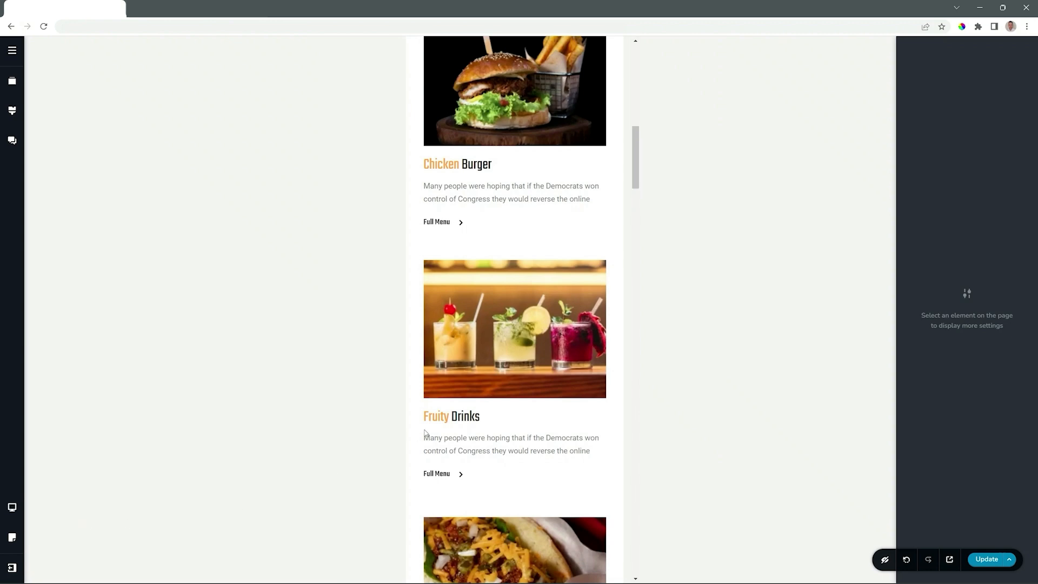